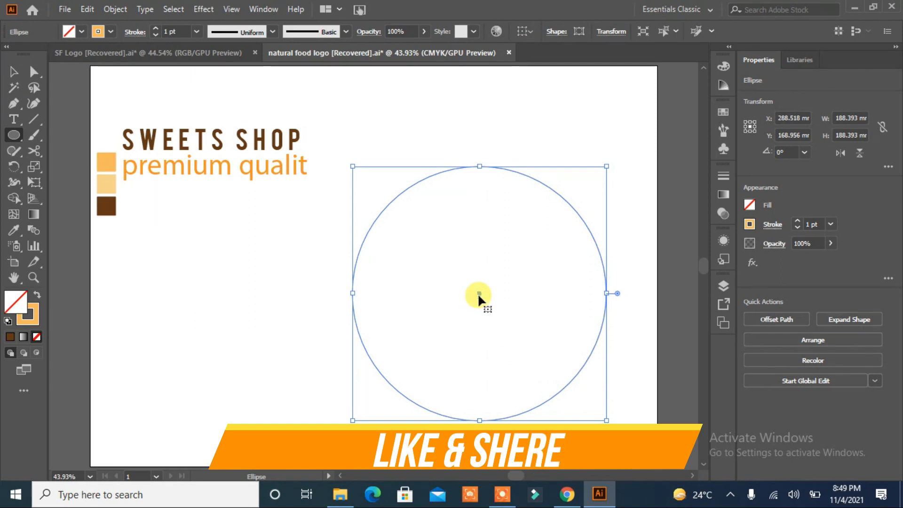
Offset the large circle's path inward by -5 mm, with the preview on
click(774, 320)
click(539, 294)
double_click(611, 224)
text(-2)
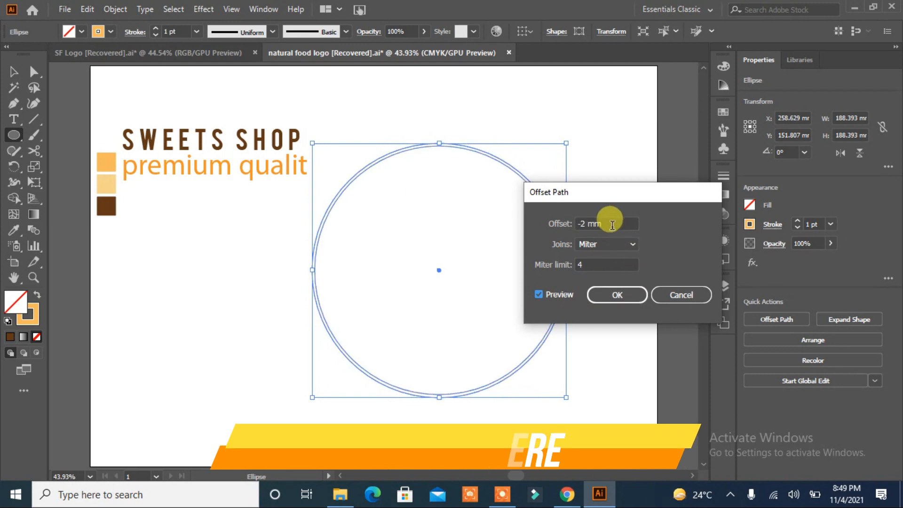
double_click(611, 223)
text(-5)
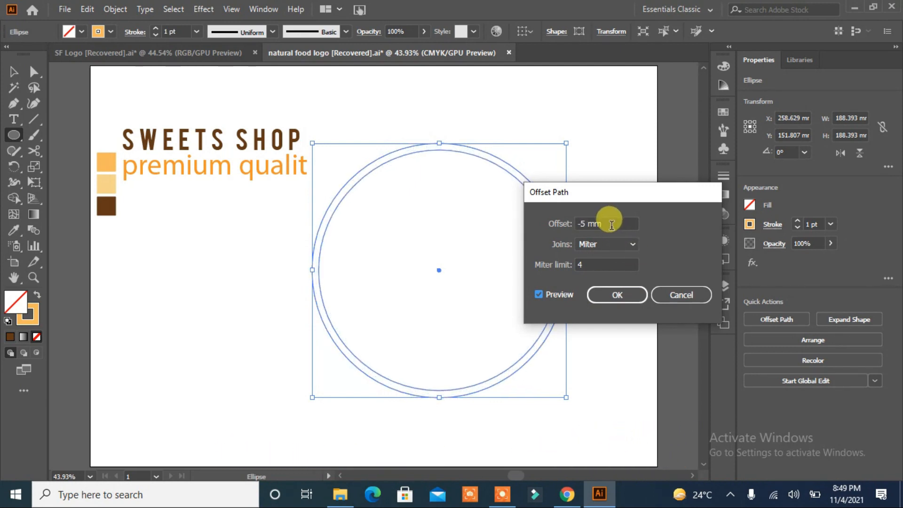
click(617, 293)
Select the new inner circle and offset its path inward to make a circle 114.393 mm wide
click(724, 285)
click(665, 195)
click(480, 268)
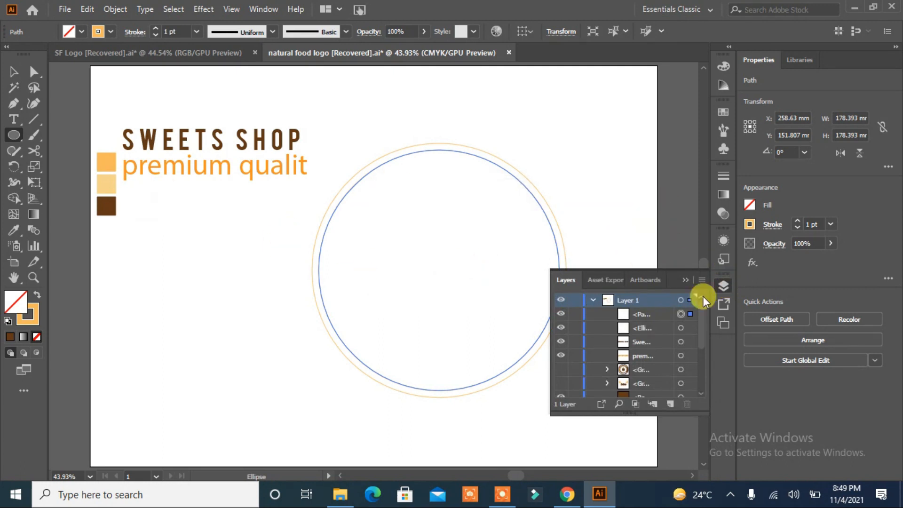
click(777, 319)
click(539, 294)
scroll(624, 225, down, 20)
scroll(626, 229, down, 1)
click(625, 294)
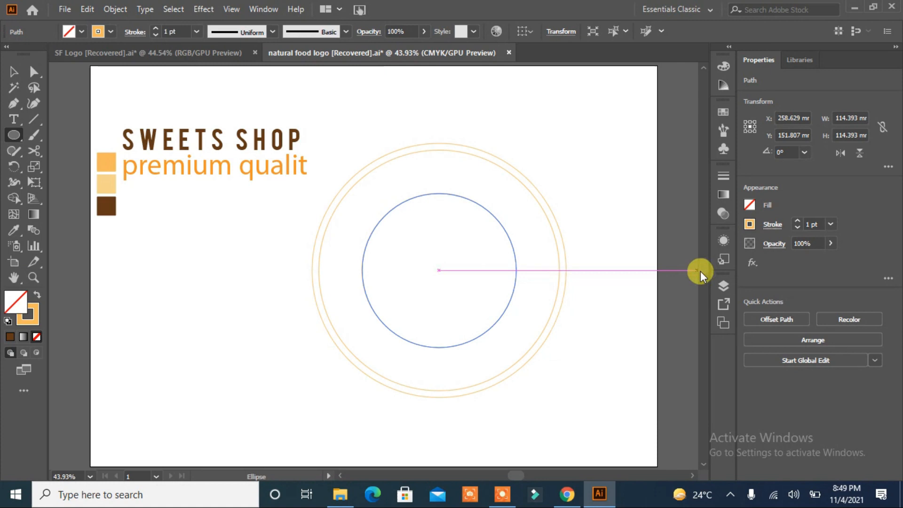
Offset the 114.393 mm circle's path inward by -5 mm to add a smaller circle inside it
click(769, 319)
click(540, 294)
scroll(620, 221, up, 4)
scroll(620, 220, up, 20)
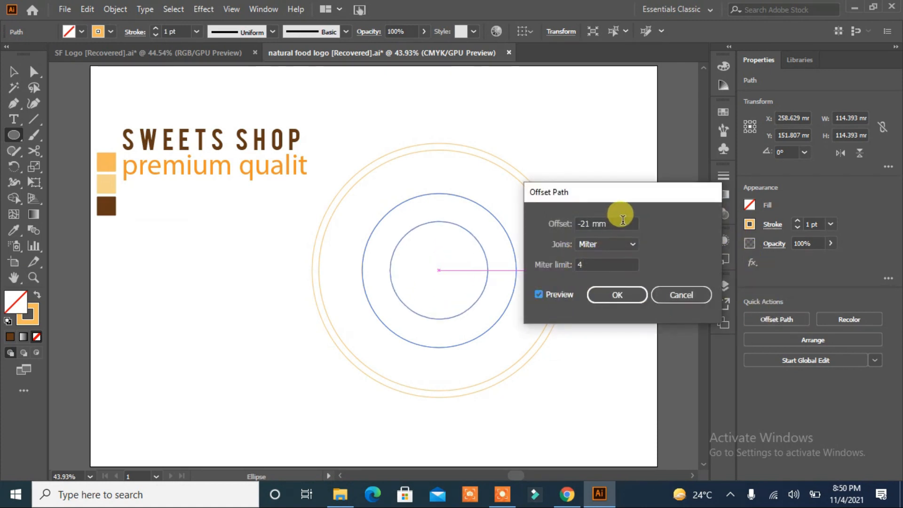
scroll(623, 220, up, 1)
click(618, 294)
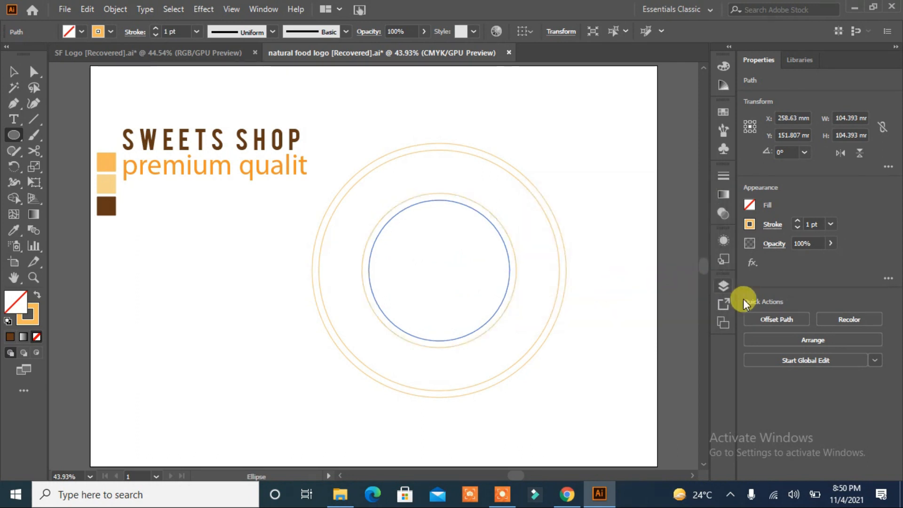
Offset the innermost circle's path outward by 20 mm to add a guide circle within the wide band
click(770, 317)
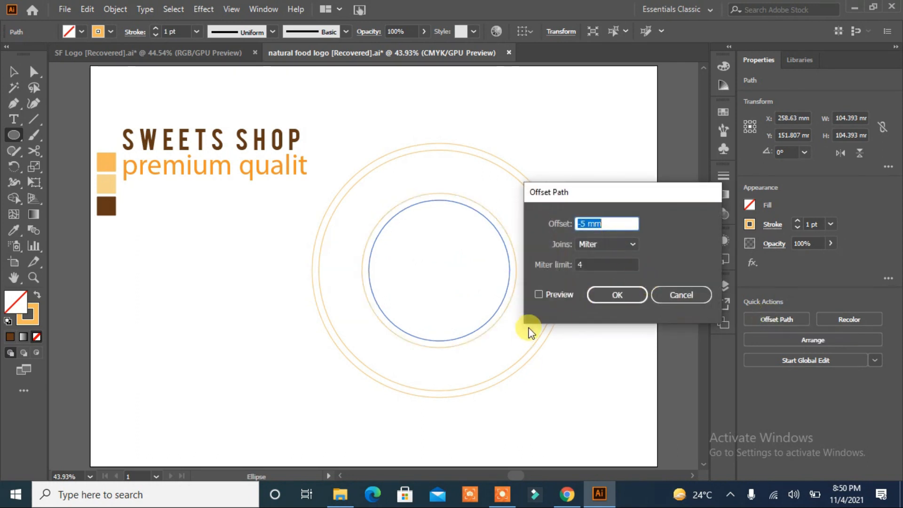
click(538, 294)
scroll(628, 221, up, 8)
scroll(630, 223, up, 17)
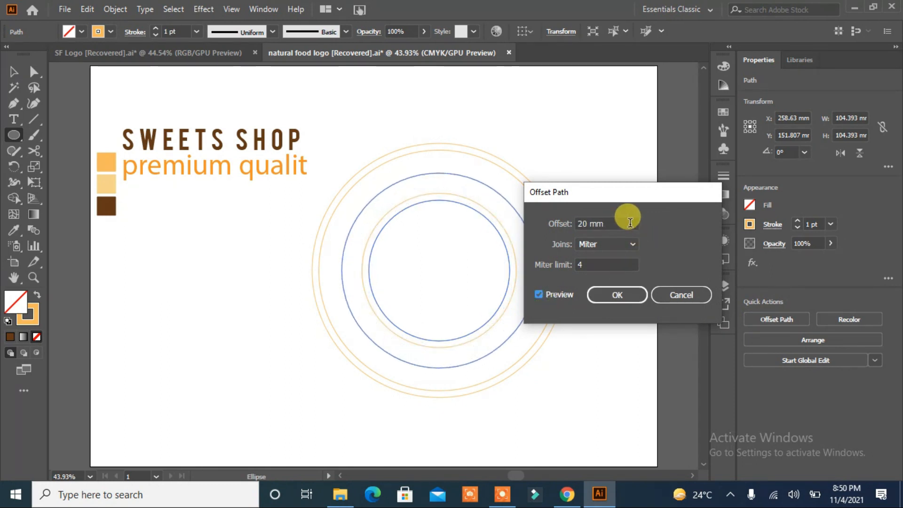
click(617, 296)
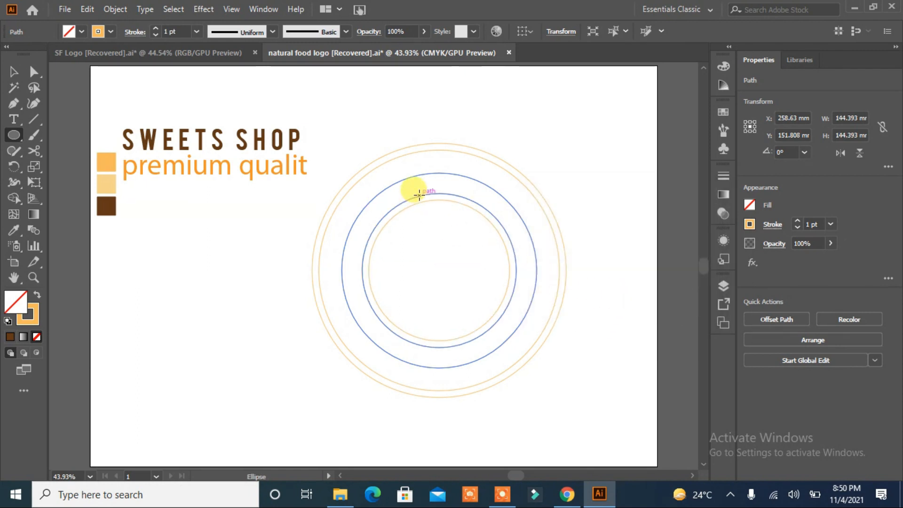
Fill the band between the second-largest and second-smallest circles with dark brown using Shape Builder
click(13, 73)
click(174, 267)
click(376, 220)
shift+click(346, 192)
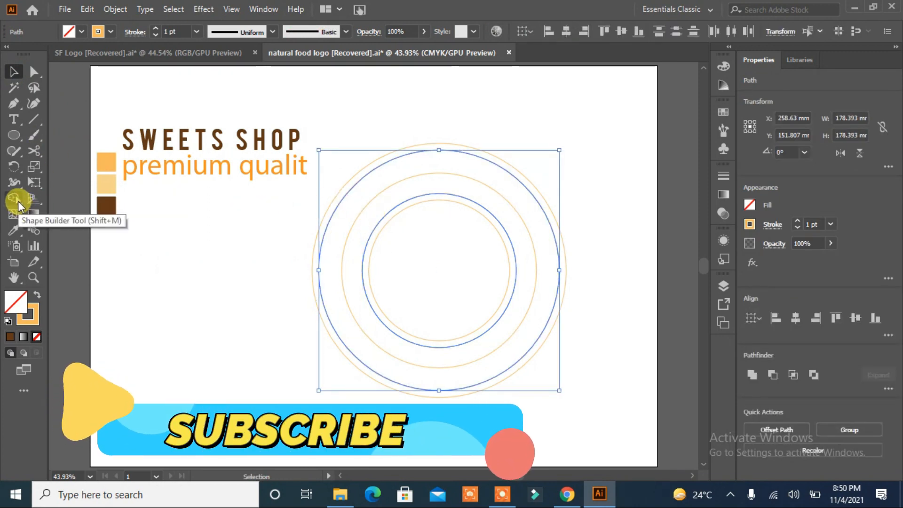
click(18, 200)
click(352, 213)
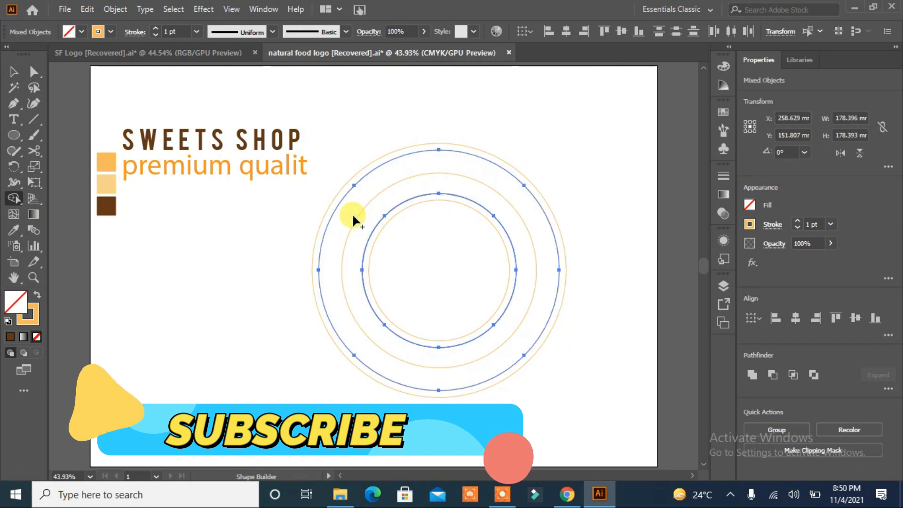
click(69, 31)
click(117, 74)
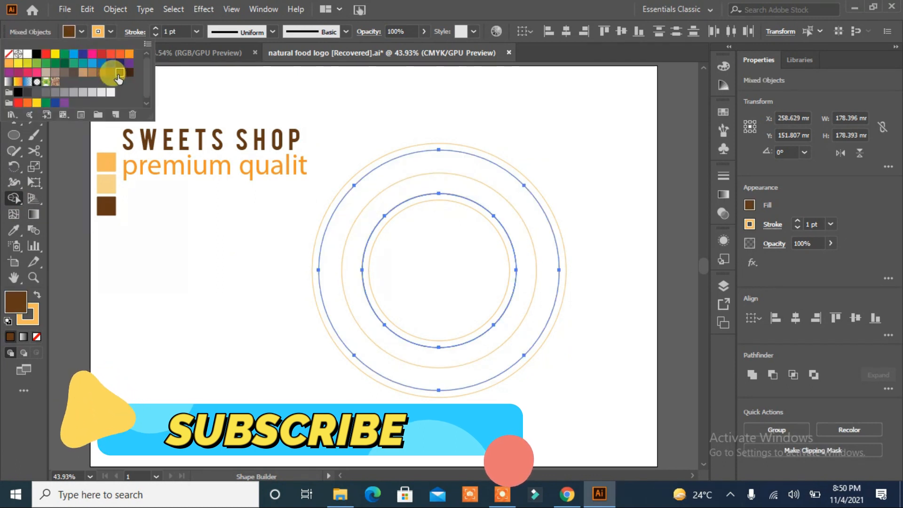
click(353, 218)
click(348, 217)
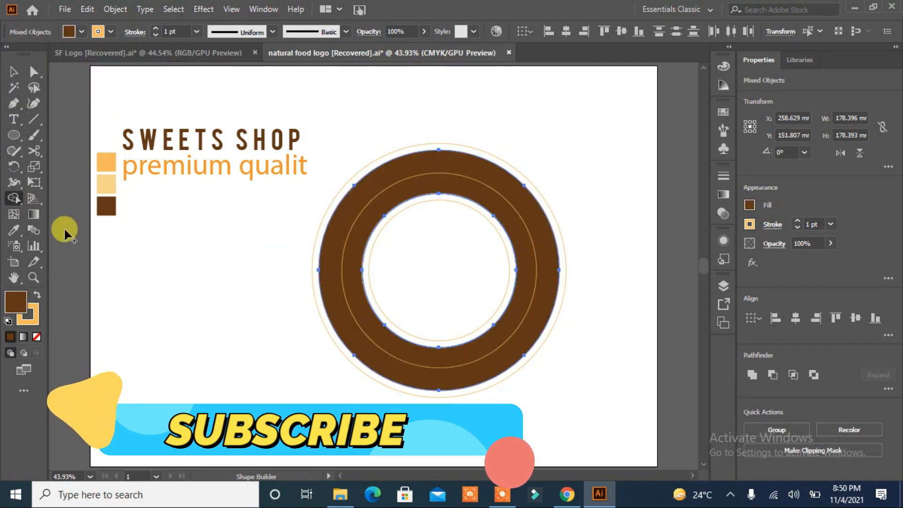
click(14, 71)
click(140, 211)
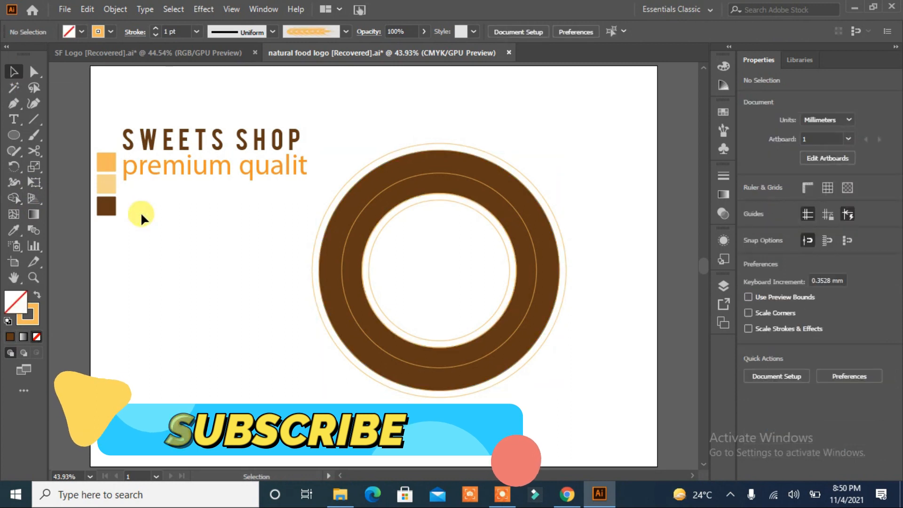
Give the outermost circle a dark brown stroke with a weight of 4 pt
click(344, 191)
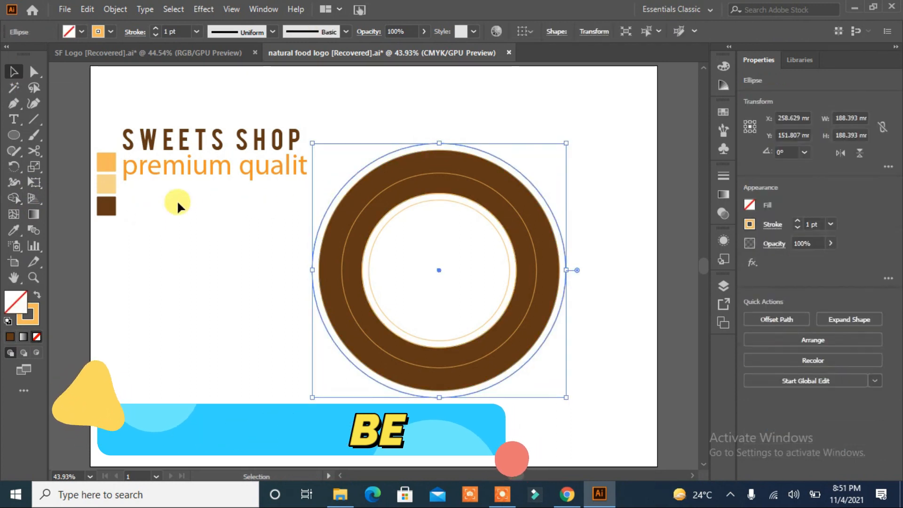
click(110, 32)
click(116, 77)
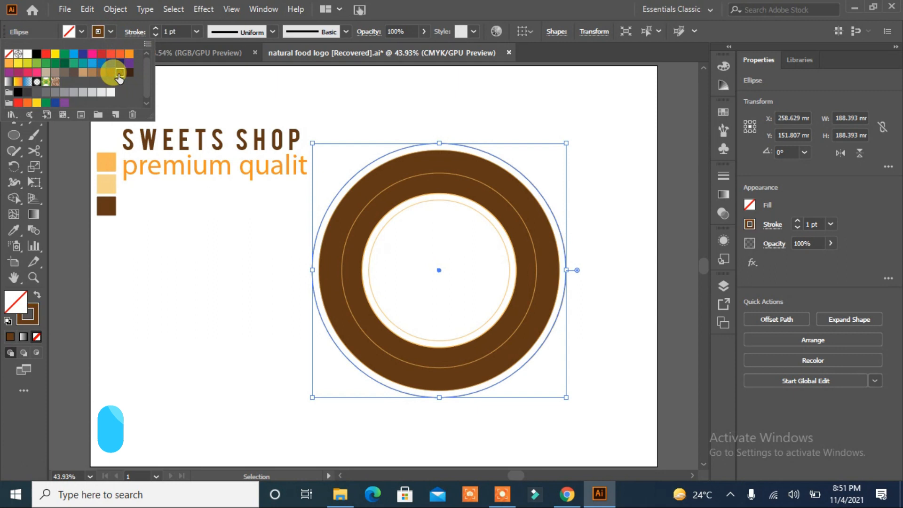
click(156, 28)
click(156, 28)
click(156, 28)
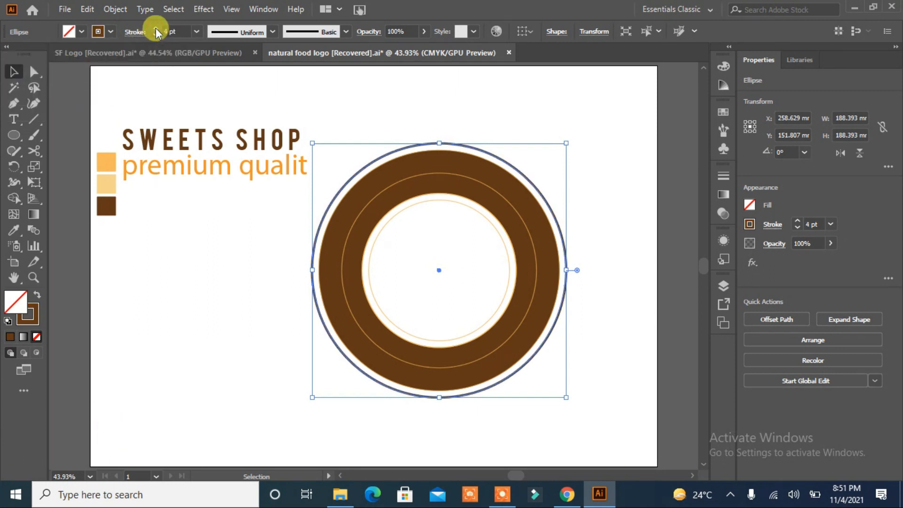
Give the innermost circle a dark brown stroke with a weight of 4 pt
click(407, 203)
click(111, 32)
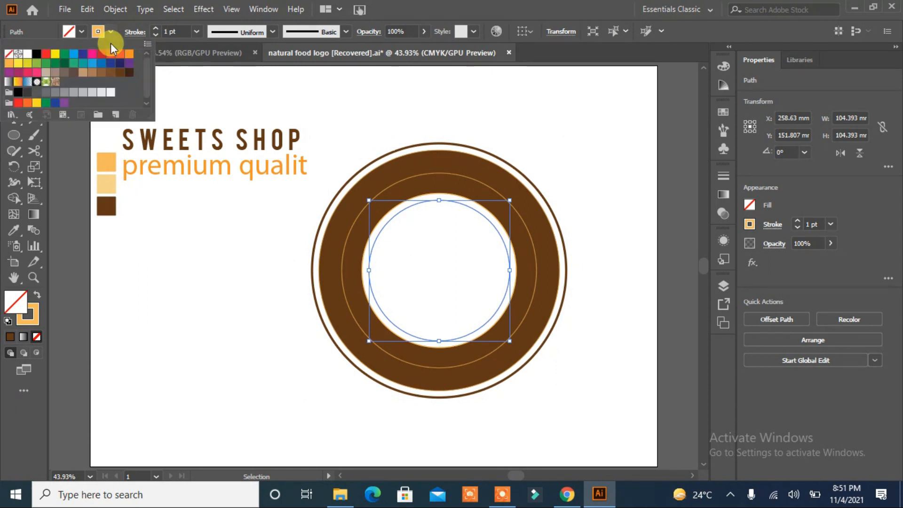
click(118, 77)
click(155, 28)
click(155, 29)
click(156, 29)
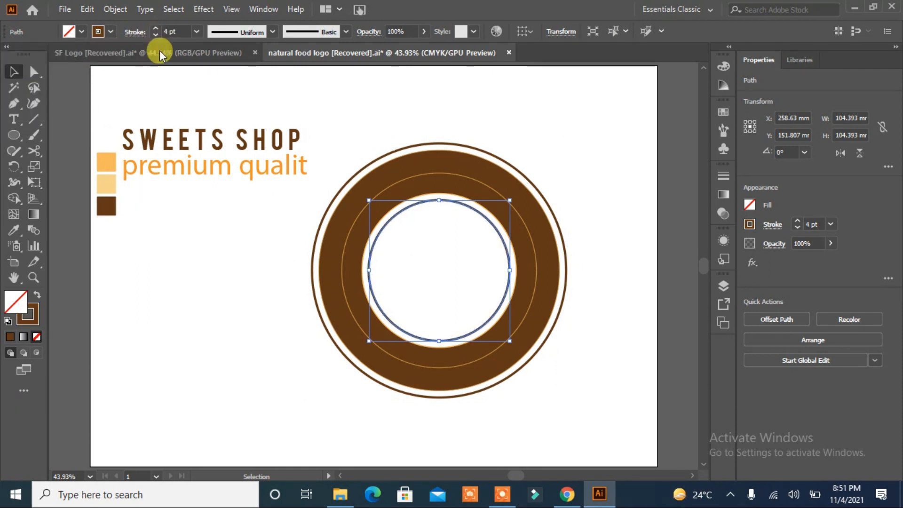
click(221, 274)
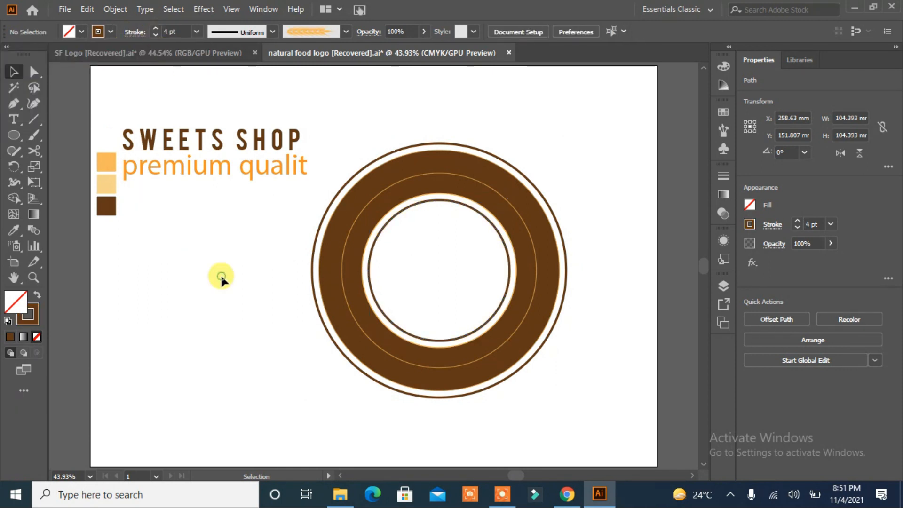
Copy the SWEETS SHOP text onto the guide circle in the brown ring as white type on a path
click(351, 240)
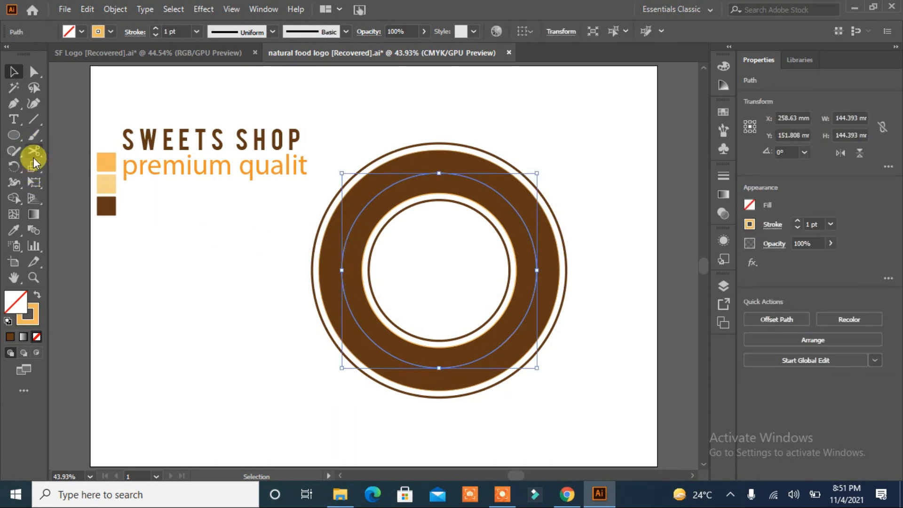
click(15, 121)
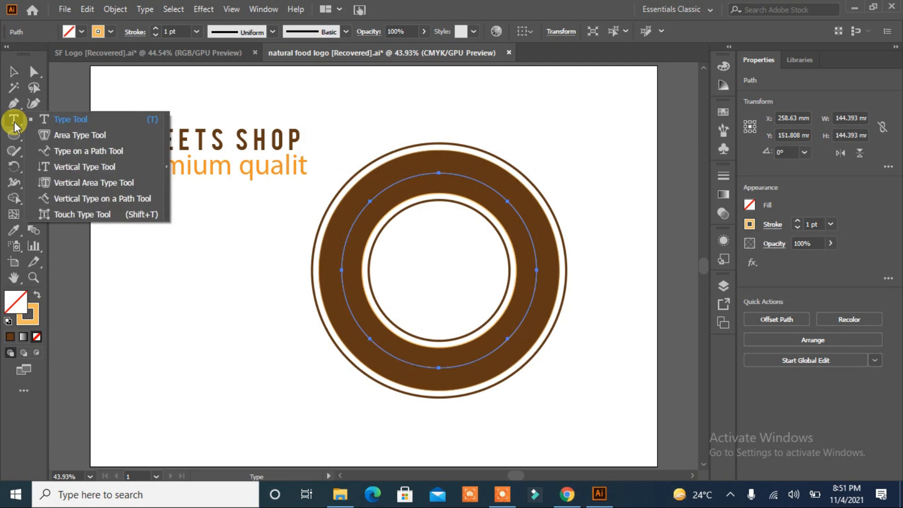
click(47, 150)
drag(121, 137, 302, 141)
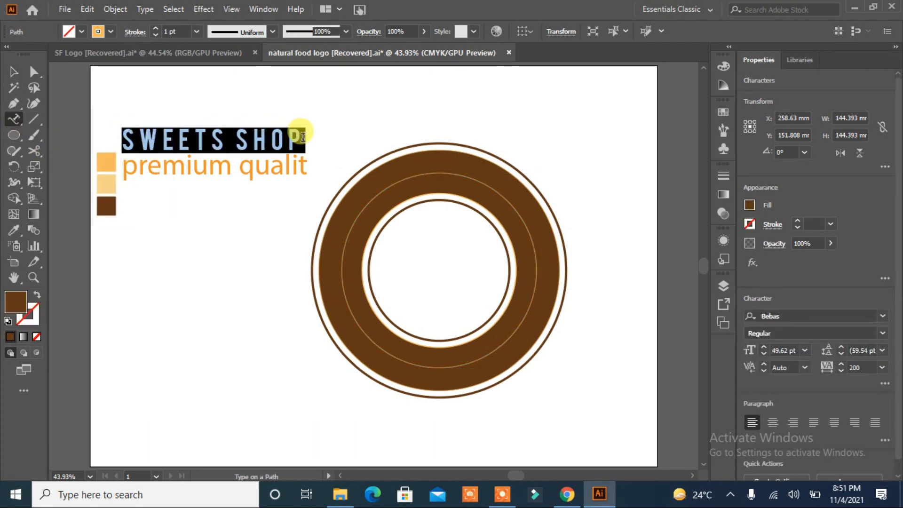
key(ctrl)
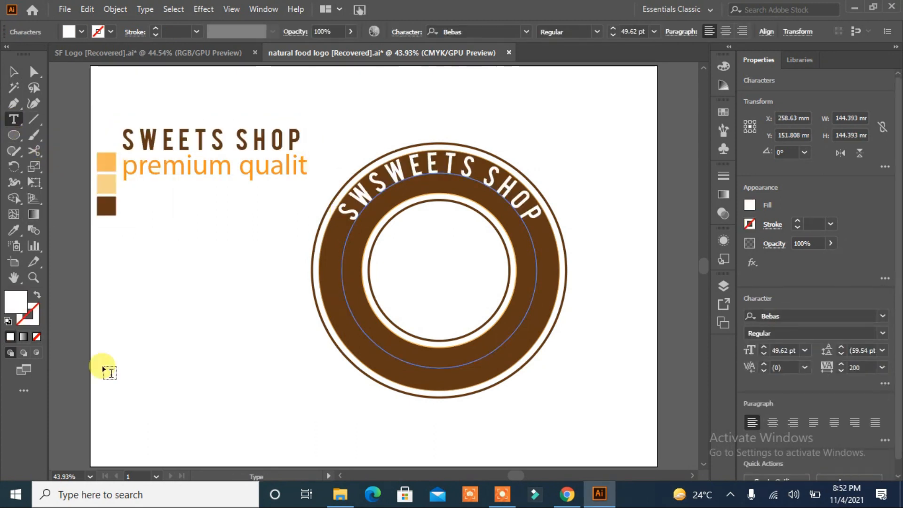
Scale the curved shop name down to a path width of about 131 mm so it sits within the brown ring
click(14, 72)
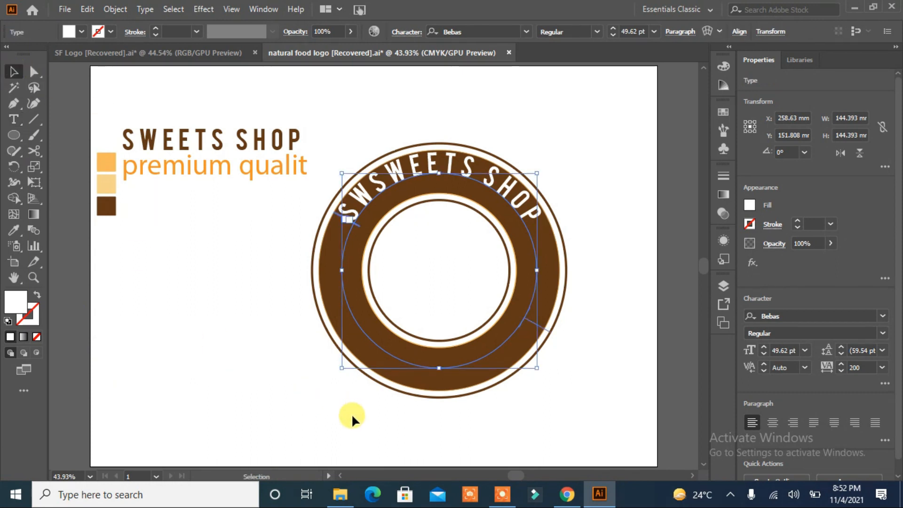
mouse_move(540, 370)
mouse_down()
mouse_move(522, 350)
mouse_move(530, 359)
mouse_up()
click(610, 371)
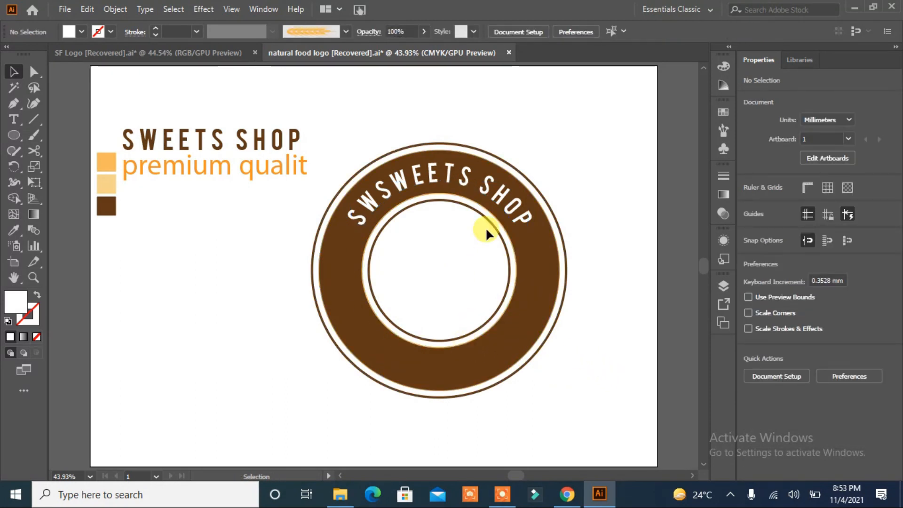
Copy the curved shop name and paste the duplicate in front
click(489, 182)
click(88, 10)
click(110, 72)
click(88, 9)
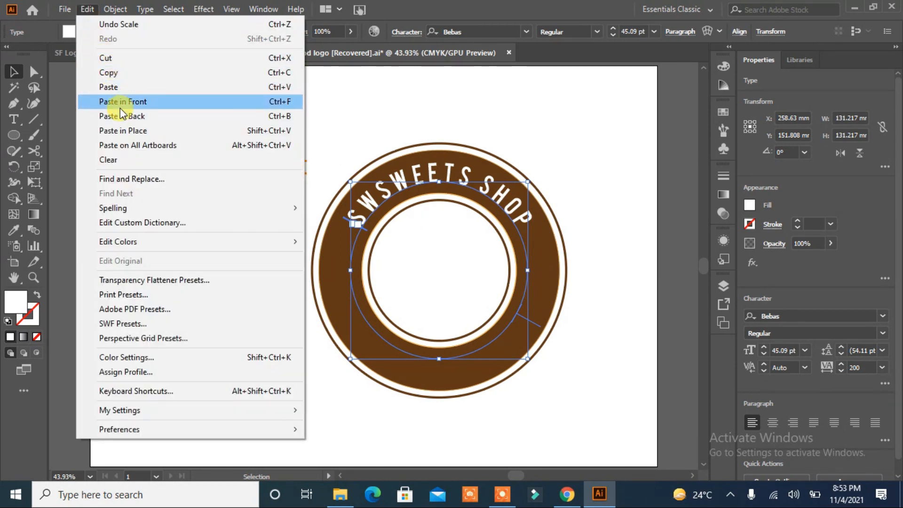
click(119, 106)
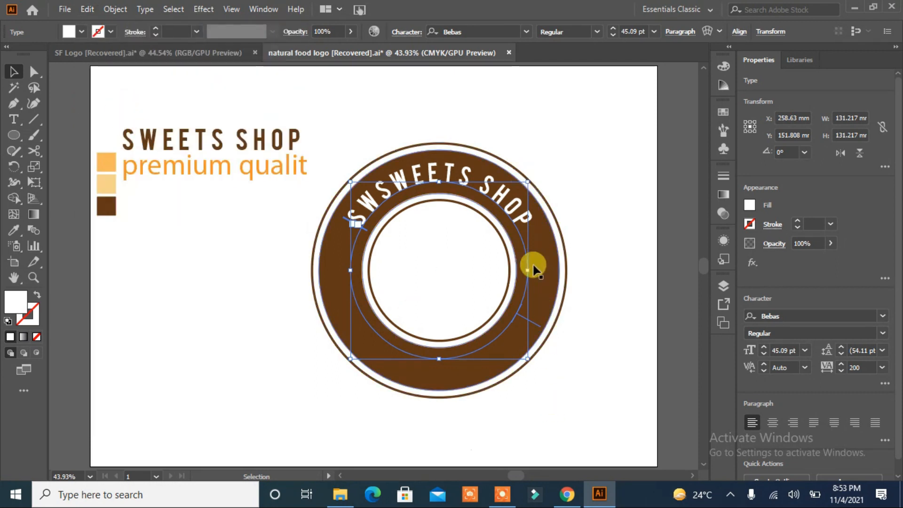
Flip the duplicated curved text to read upright along the ring's lower half and enlarge its path to about 166 mm wide
click(33, 73)
click(367, 231)
drag(368, 231, 518, 312)
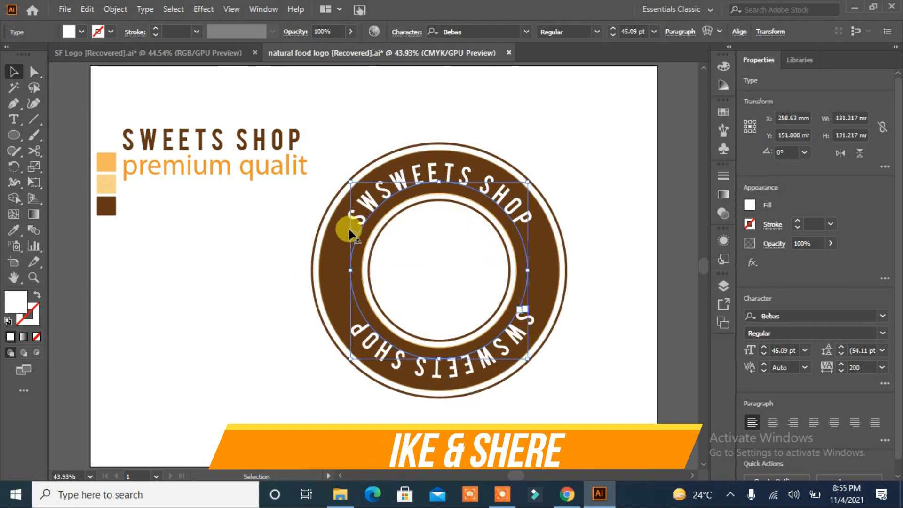
drag(348, 227, 509, 239)
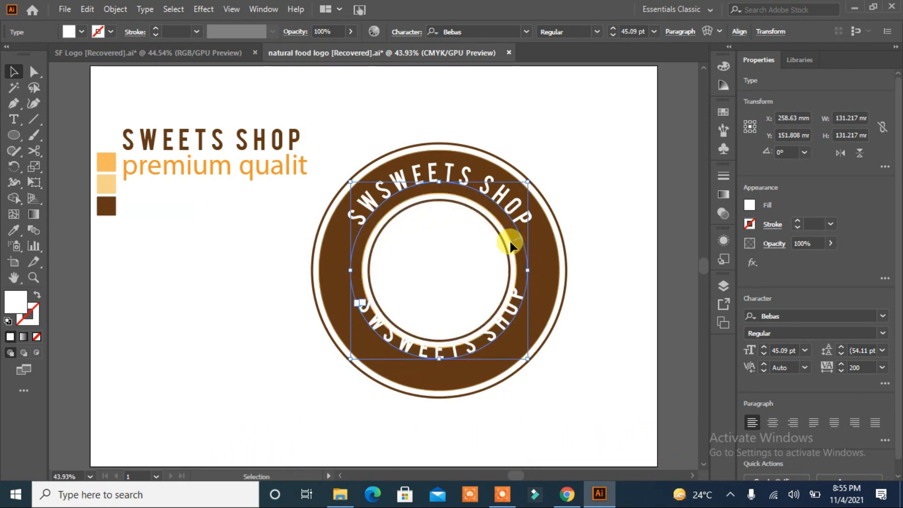
drag(529, 360, 551, 396)
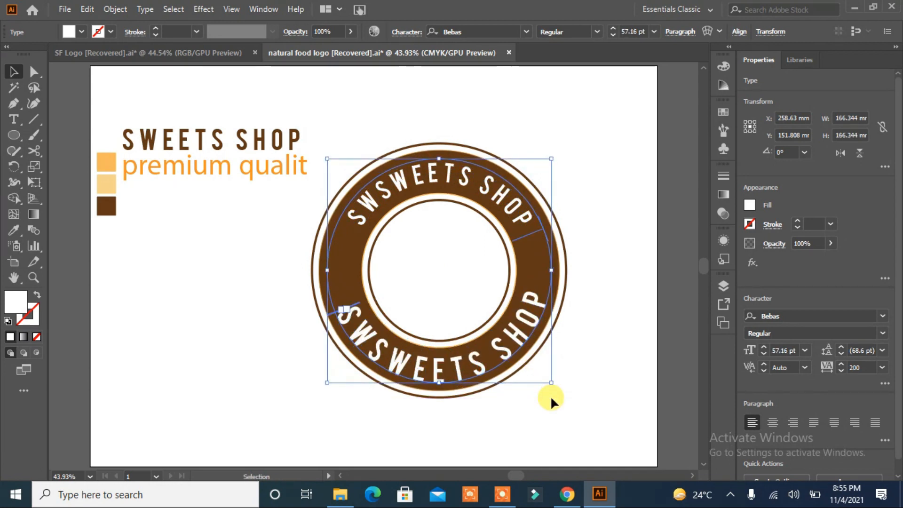
Replace the lower curved text with the orange "premium qualit" text and shift it to the bottom centre of the ring
click(17, 121)
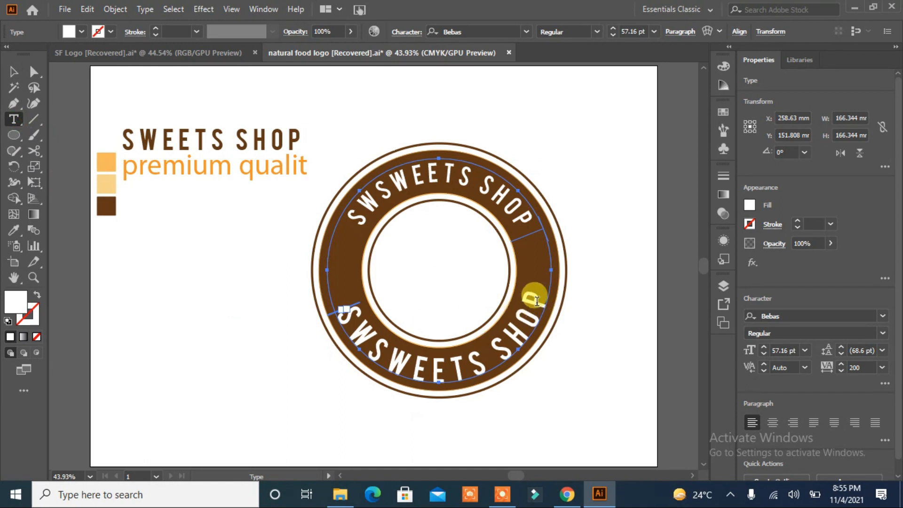
drag(539, 302, 275, 289)
drag(123, 167, 306, 176)
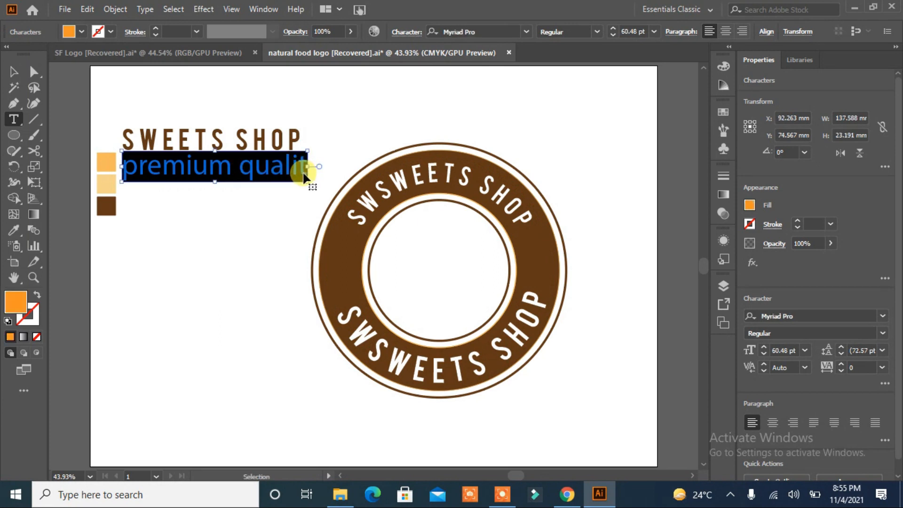
drag(342, 322, 553, 298)
key(ctrl+v)
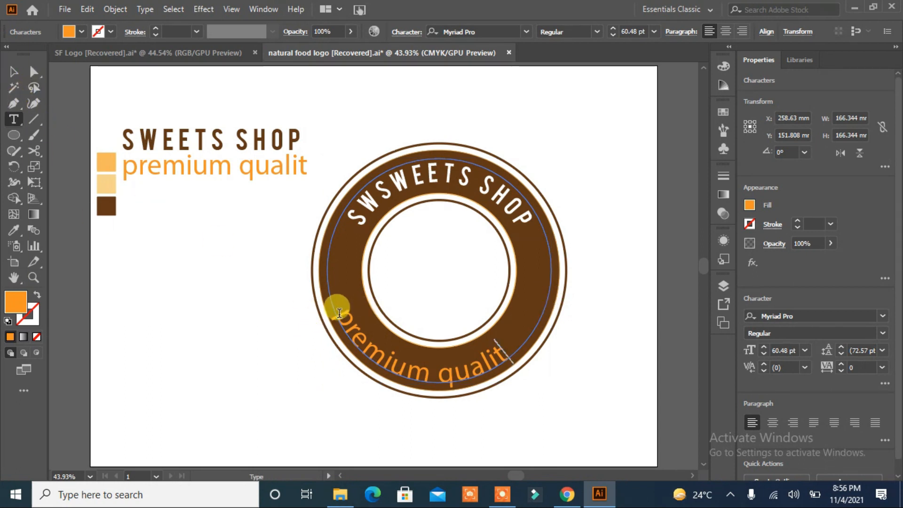
drag(339, 313, 412, 433)
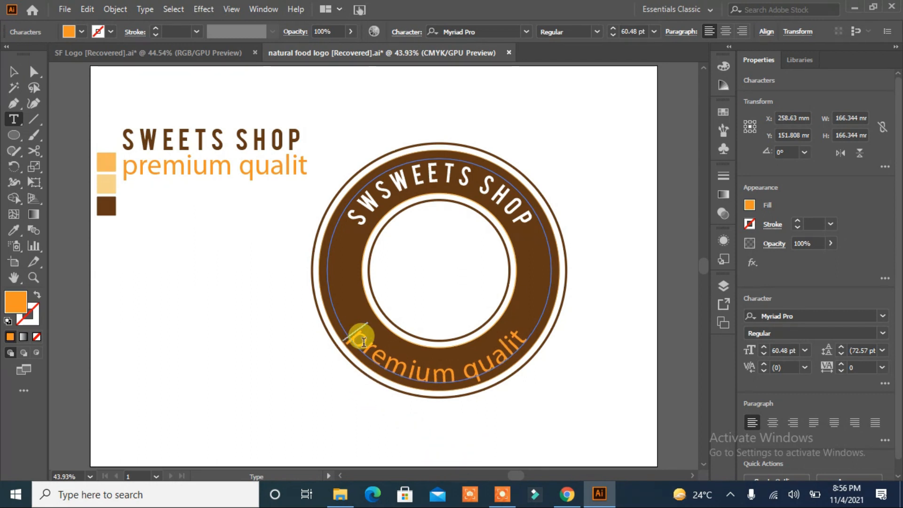
Recolour the lower curved "premium qualit" text white
drag(358, 336, 516, 323)
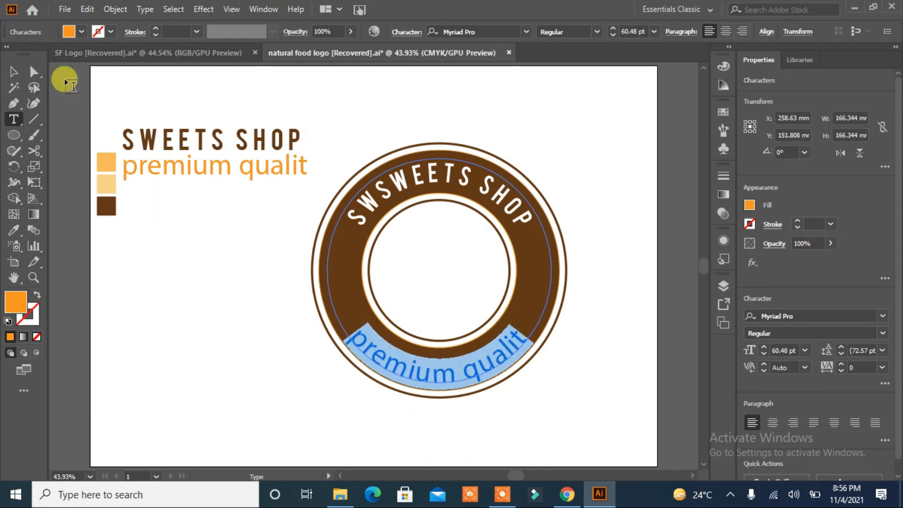
click(82, 32)
click(27, 53)
click(185, 305)
click(186, 305)
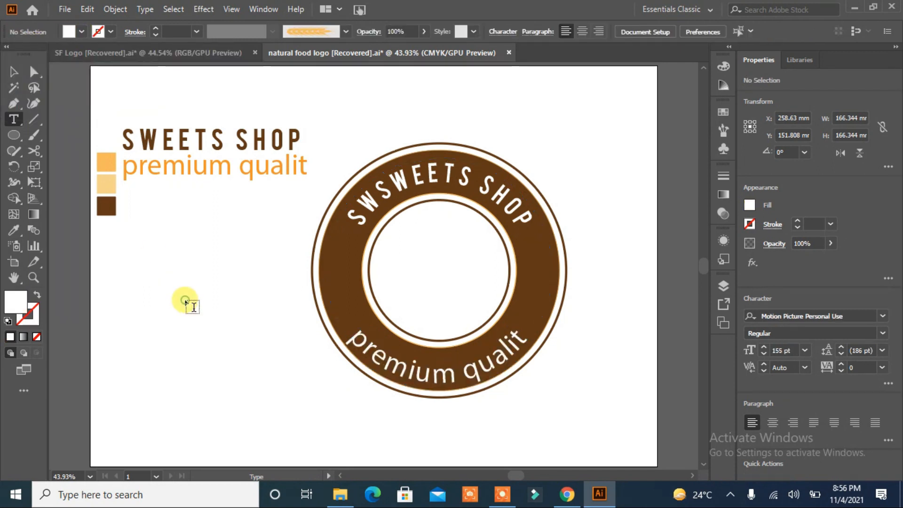
Draw a circle about 148 mm wide from the badge's centre, with a white outline and no fill
click(14, 134)
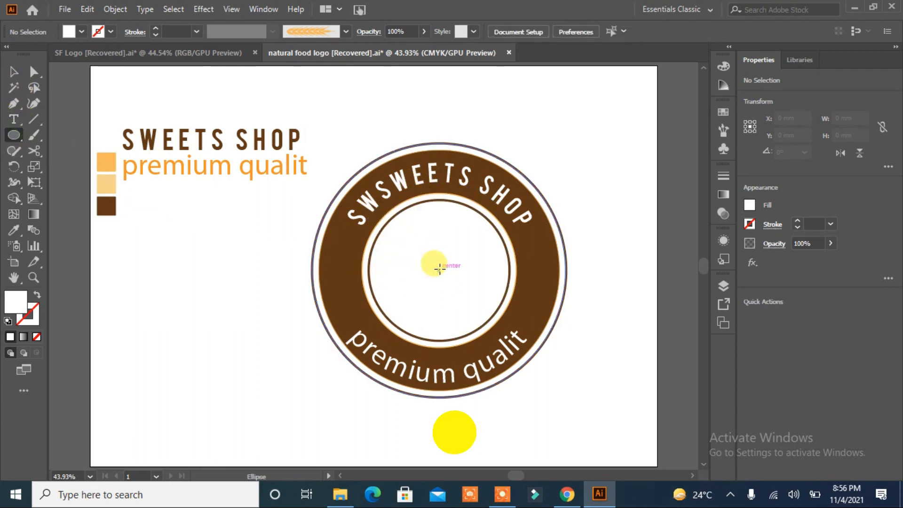
drag(439, 269, 539, 344)
click(37, 294)
Cut the new circle with the Scissors tool beside the ends of the upper and lower curved texts
click(34, 151)
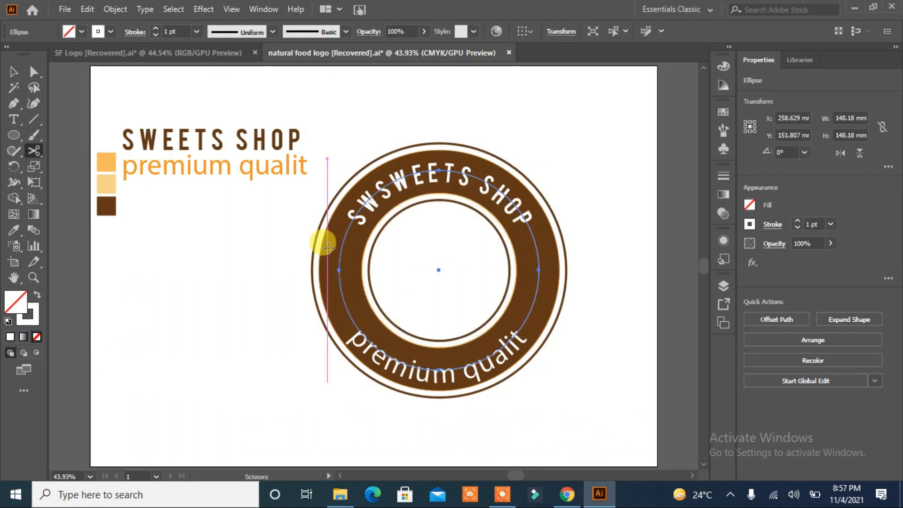
click(348, 229)
click(356, 325)
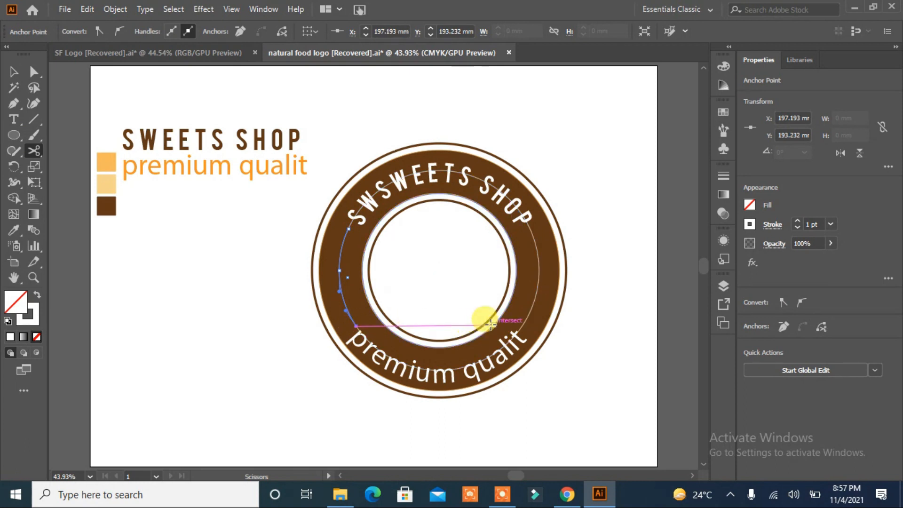
click(523, 325)
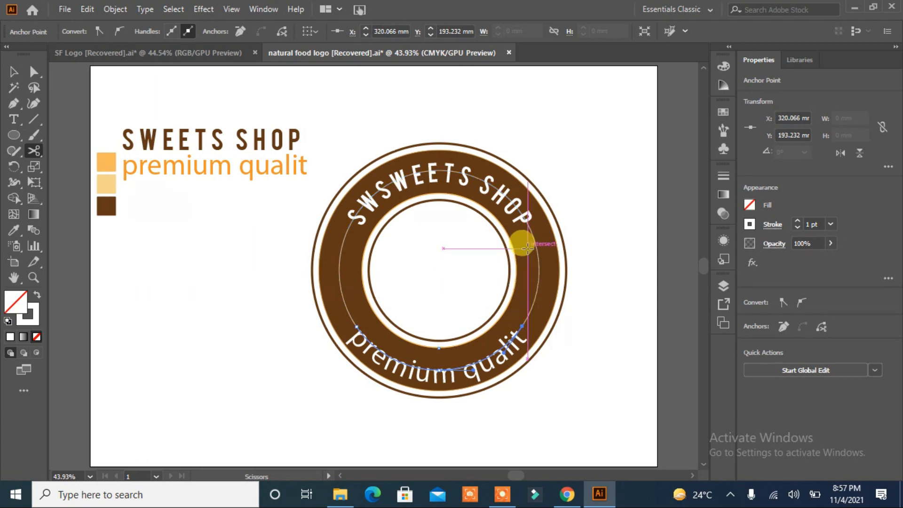
Delete the cut circle's upper and lower arcs behind the texts, keeping only the two side arcs
click(14, 71)
click(472, 241)
click(460, 177)
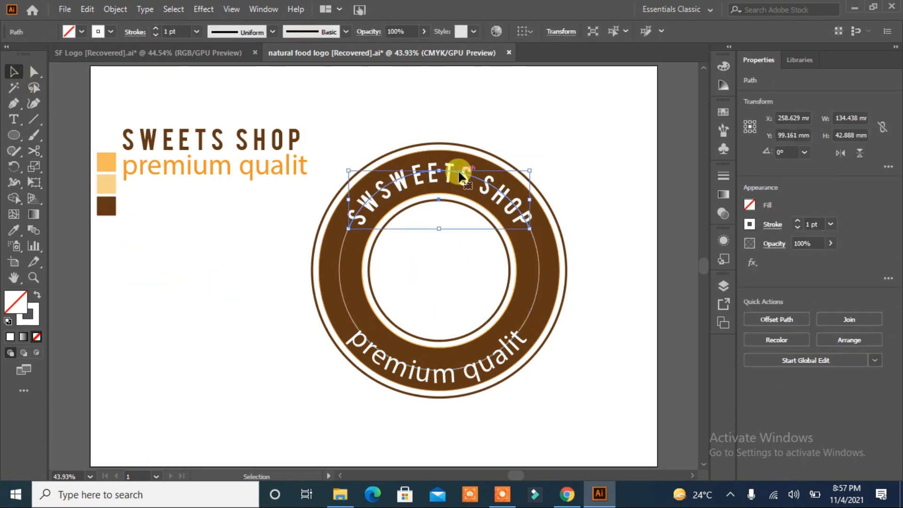
click(455, 272)
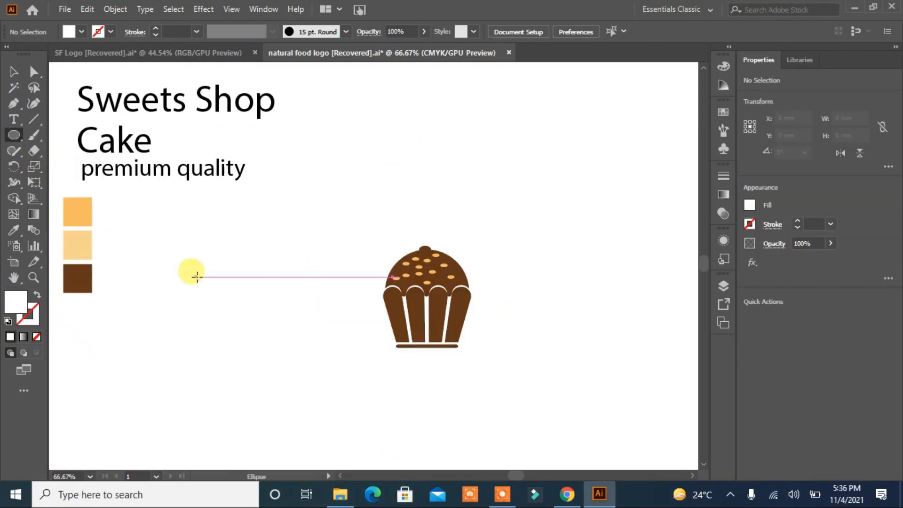
Draw a circle about 22 mm wide beside the cupcake, duplicate it sideways with an overlap and select both circles
drag(192, 266, 246, 285)
click(14, 71)
drag(186, 245, 282, 315)
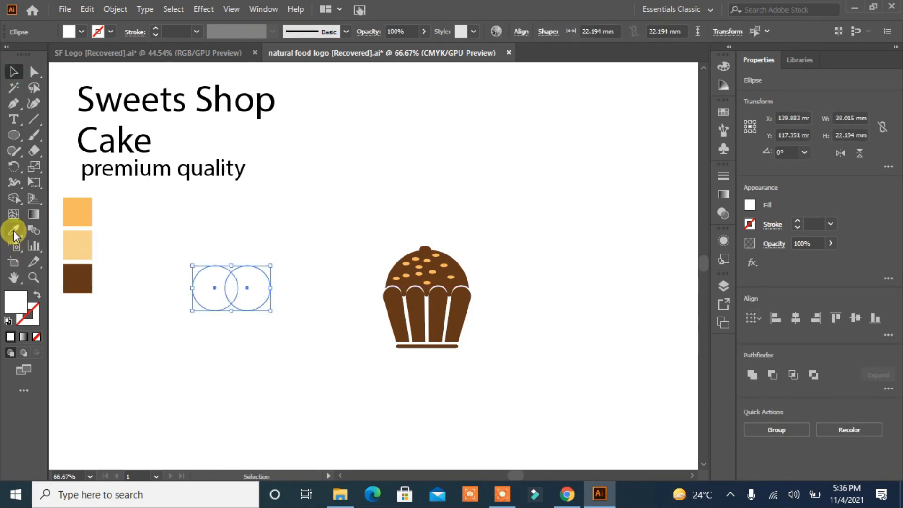
Fill both circles with the orange swatch colour and intersect them into a narrow leaf shape
click(14, 231)
click(72, 219)
click(793, 375)
click(14, 71)
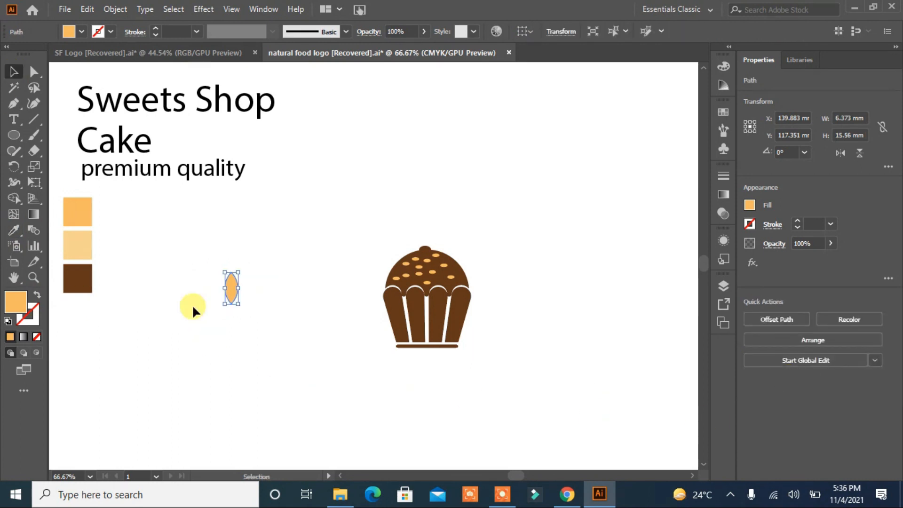
Extend the leaf's tip into a thin awn and form a mirrored pair of wheat grains about 30 mm wide
click(239, 347)
click(12, 108)
click(231, 254)
drag(231, 280, 234, 324)
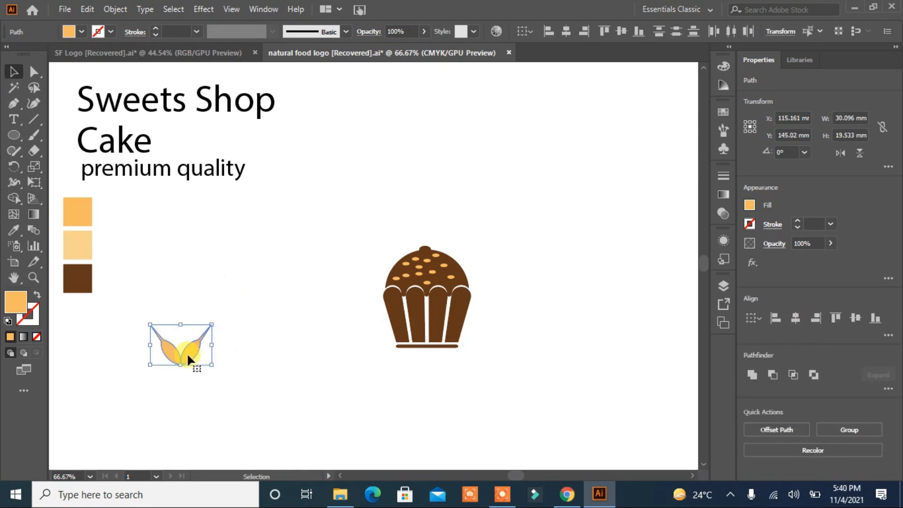
Duplicate the grain pair upward and repeat the copy to build a column of seven pairs
drag(187, 352, 186, 333)
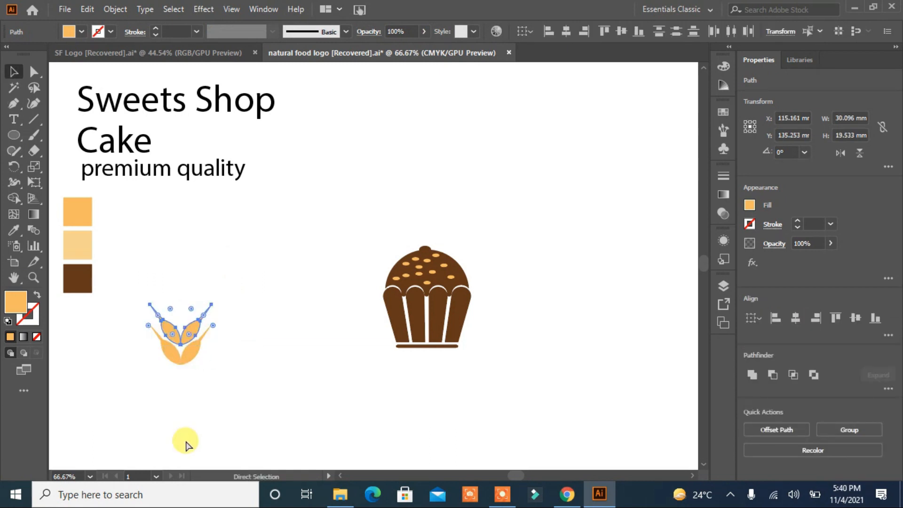
key(ctrl+d)
key(ctrl+d)
key(ctrl+d)
key(ctrl+d)
click(233, 413)
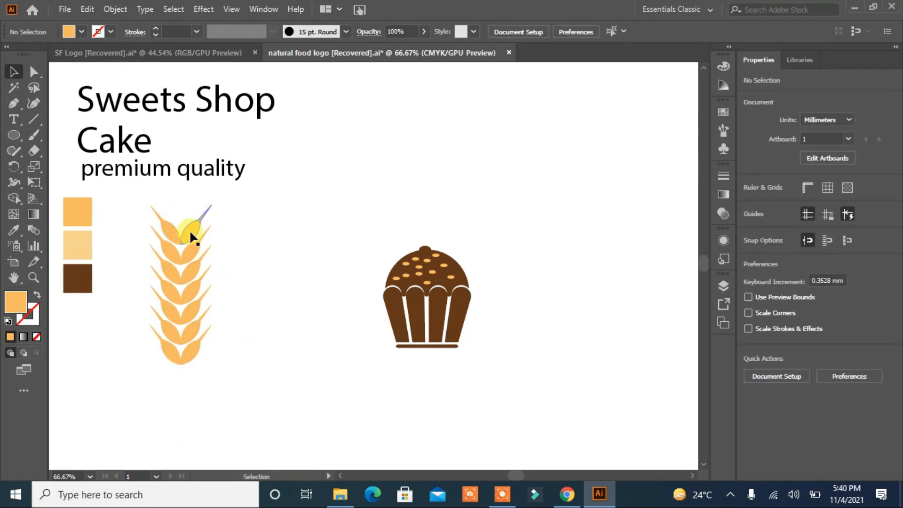
Place a single upright grain at the top of the ear and narrow the whole ear to about 9 by 58 mm
drag(185, 212, 201, 176)
drag(190, 207, 141, 366)
drag(212, 367, 182, 332)
drag(196, 280, 186, 282)
click(246, 343)
click(179, 334)
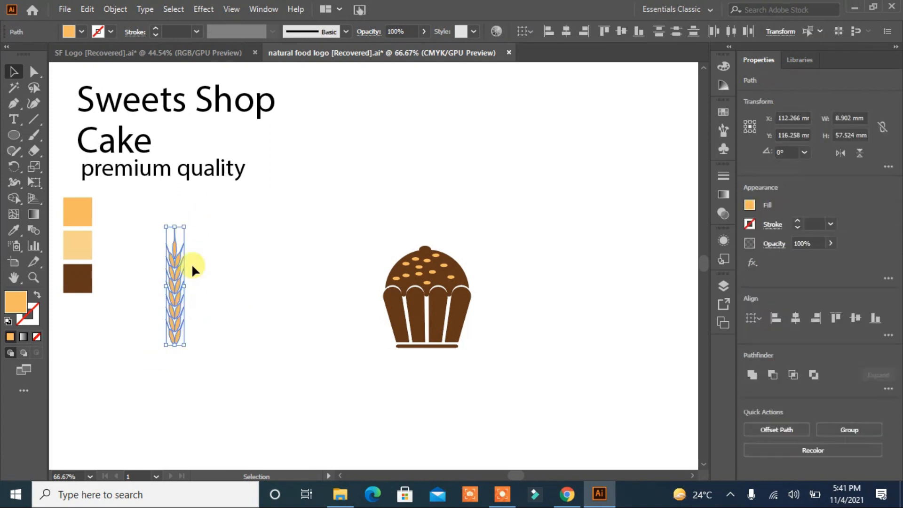
Turn the wheat ear horizontal at about 45 by 9 mm and move it to the blank area above the cupcake
drag(185, 225, 276, 299)
mouse_move(233, 285)
mouse_down()
mouse_move(408, 121)
mouse_move(445, 123)
mouse_move(436, 124)
mouse_up()
click(456, 147)
click(373, 118)
Create an art brush from the wheat ear, stretched to fit the stroke length with no colorization
key(F5)
drag(576, 156, 635, 157)
click(407, 286)
click(417, 339)
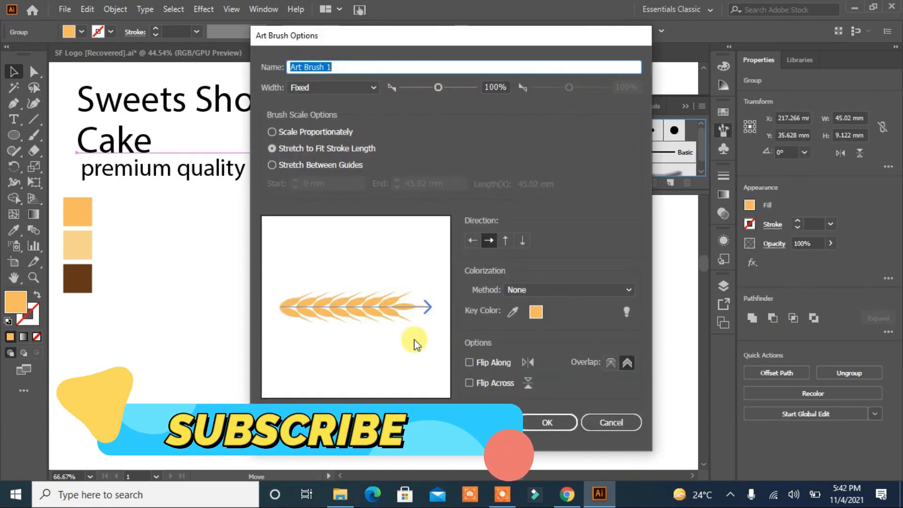
click(550, 423)
click(510, 322)
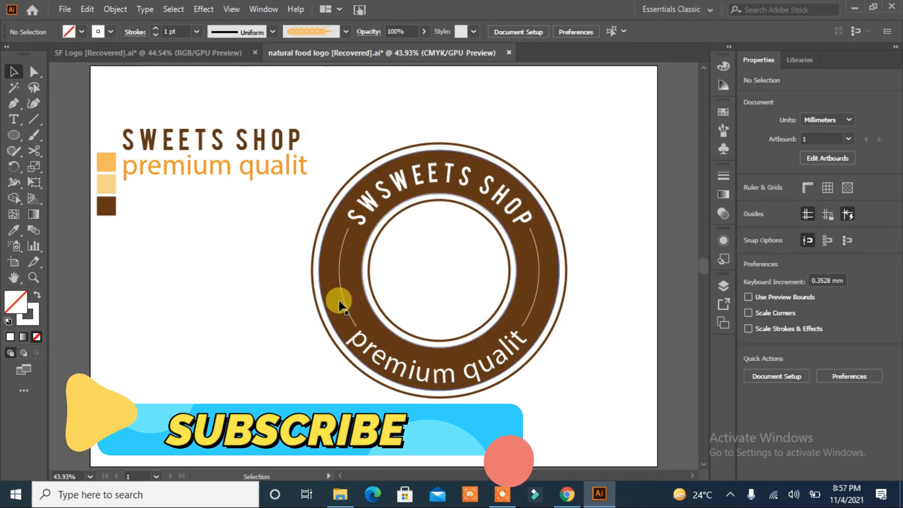
Apply the wheat brush to the ring's left arc and set its stroke to 2 pt
click(341, 301)
click(723, 130)
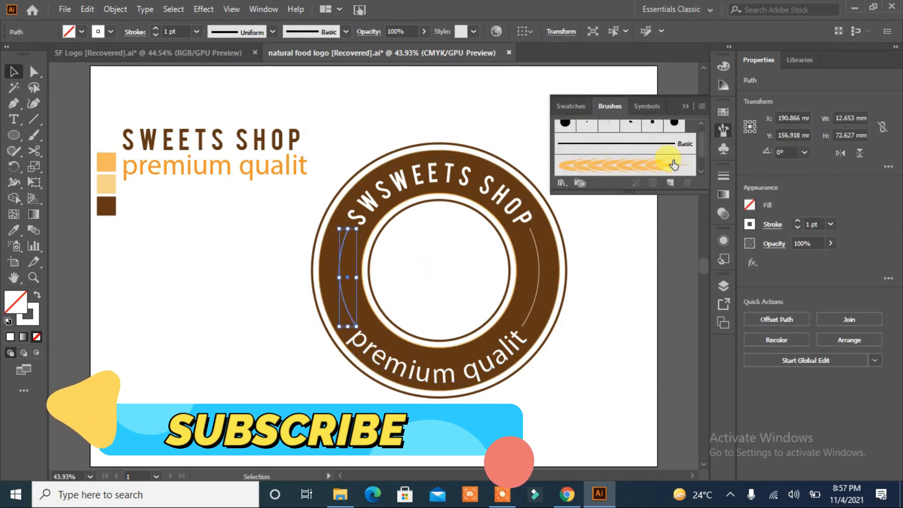
click(695, 163)
click(797, 221)
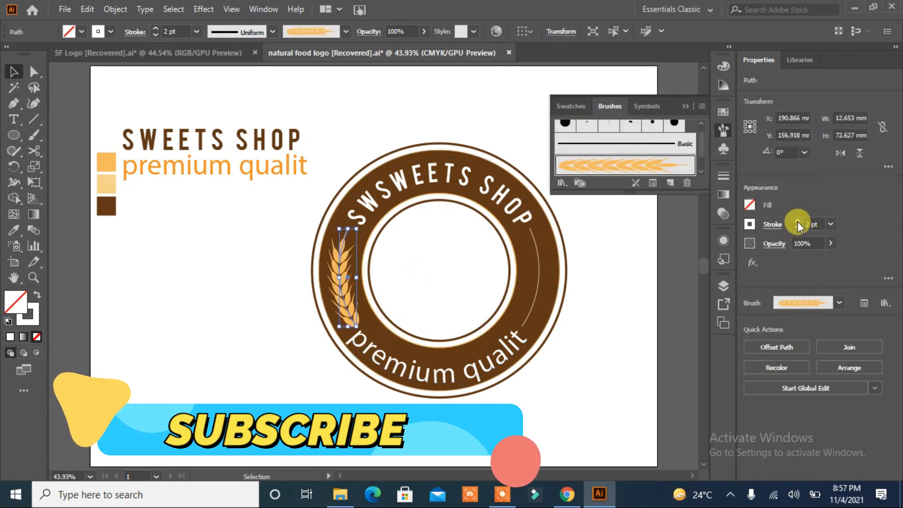
Apply the wheat brush to the ring's right arc with a 2 pt stroke
click(534, 307)
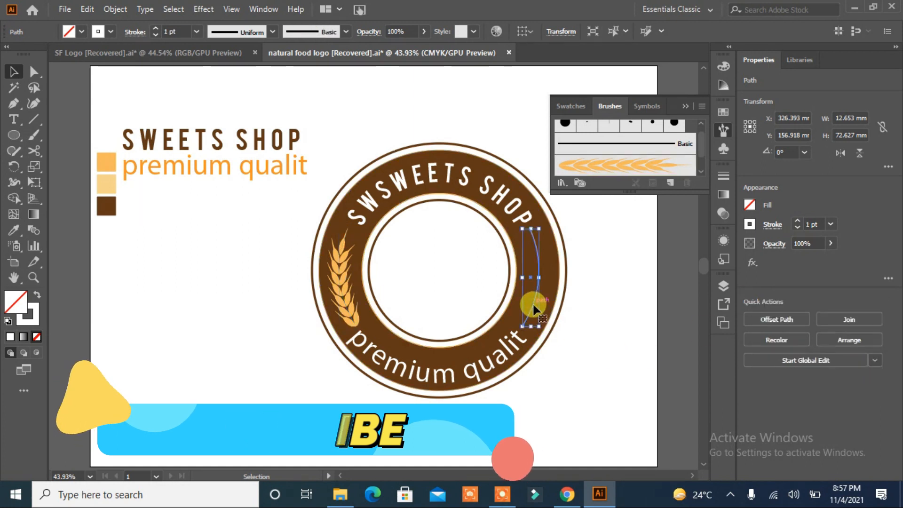
click(635, 175)
click(796, 221)
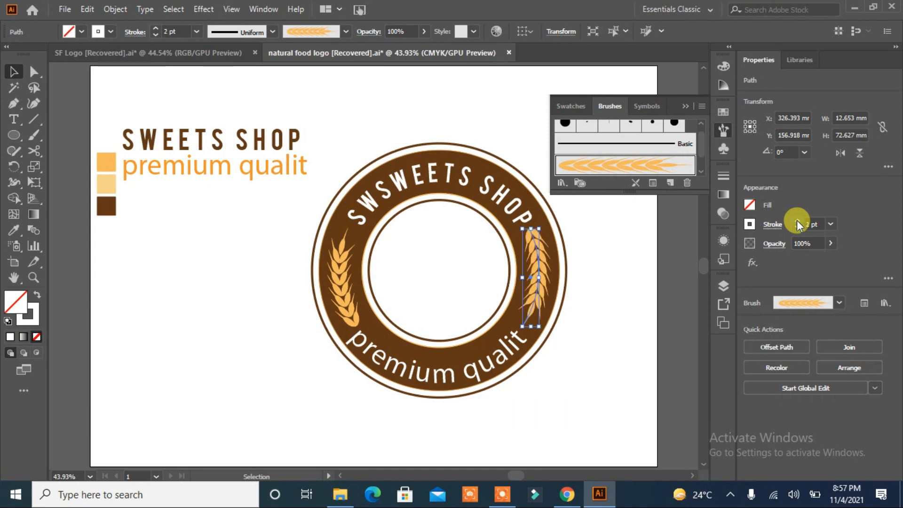
Reverse the right arc's path direction with the Pen tool so its wheat ear points upward
click(14, 103)
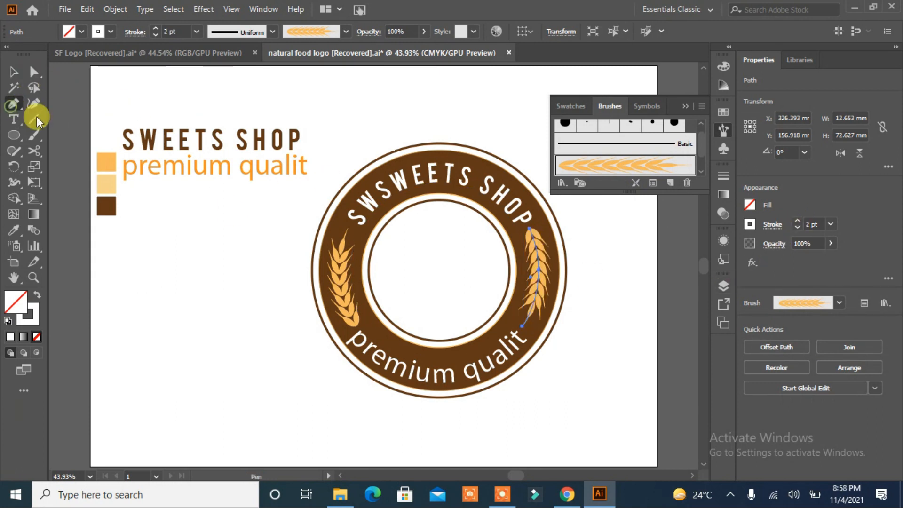
click(530, 230)
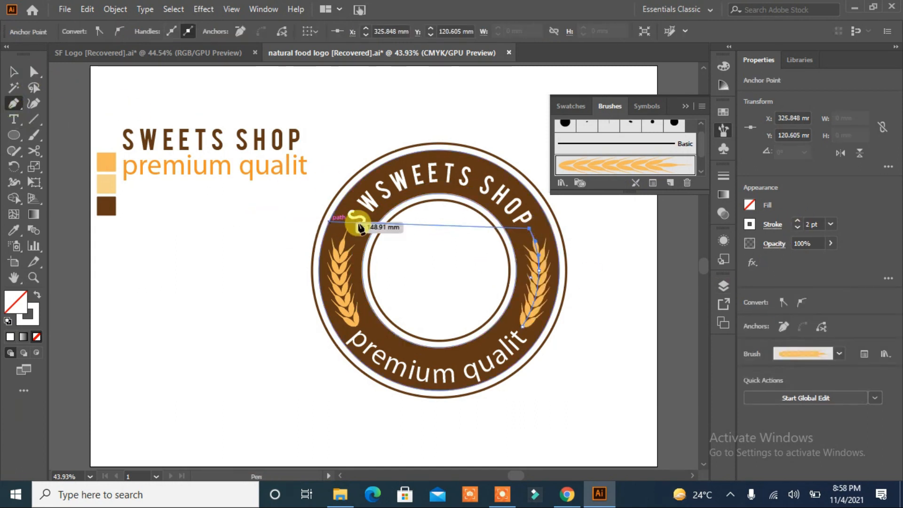
click(617, 229)
key(ctrl+z)
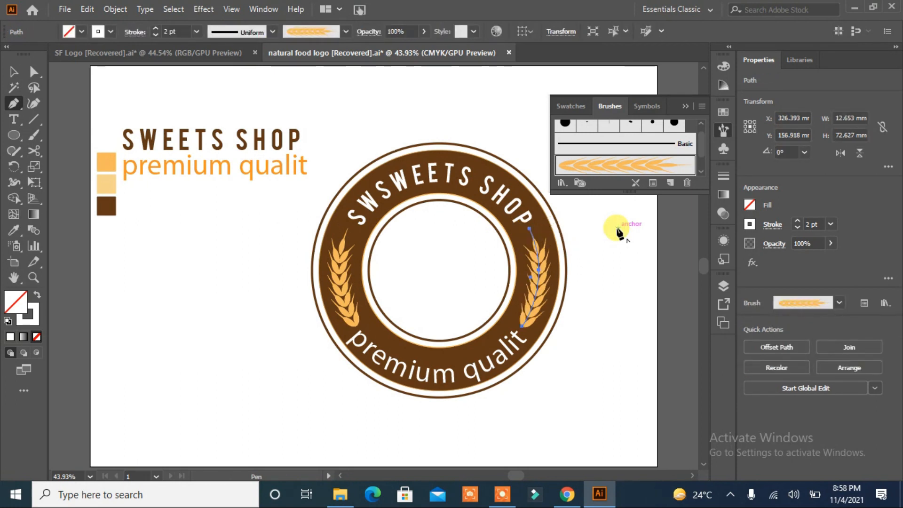
click(14, 72)
click(127, 297)
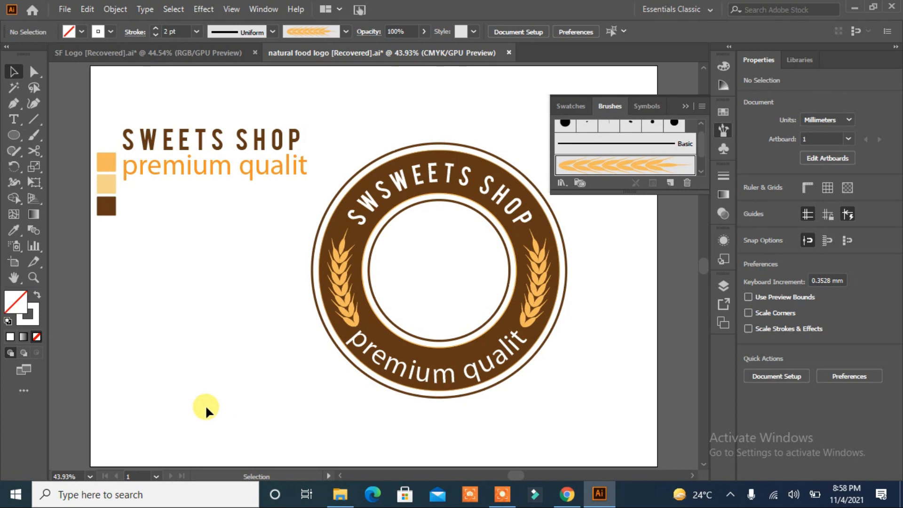
Delete the spare straight "SWEETS SHOP" and "premium qualit" texts beside the badge
click(686, 108)
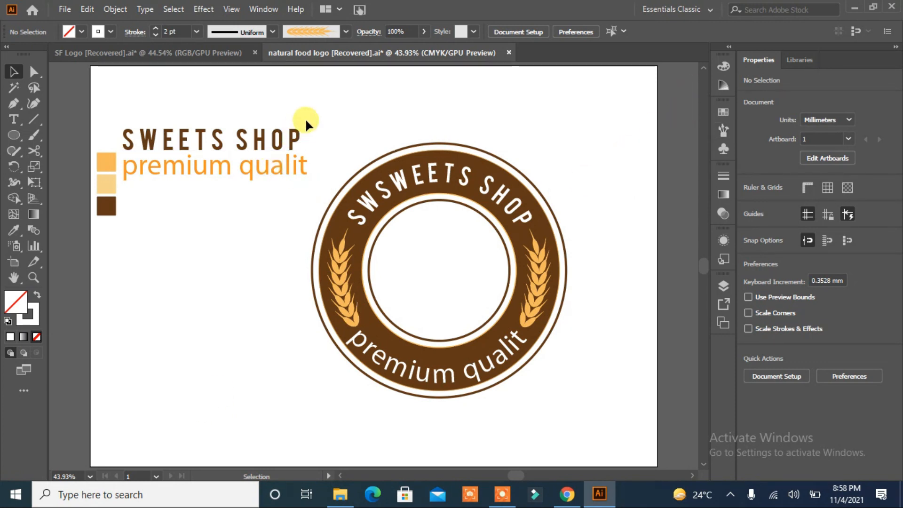
click(252, 181)
key(Delete)
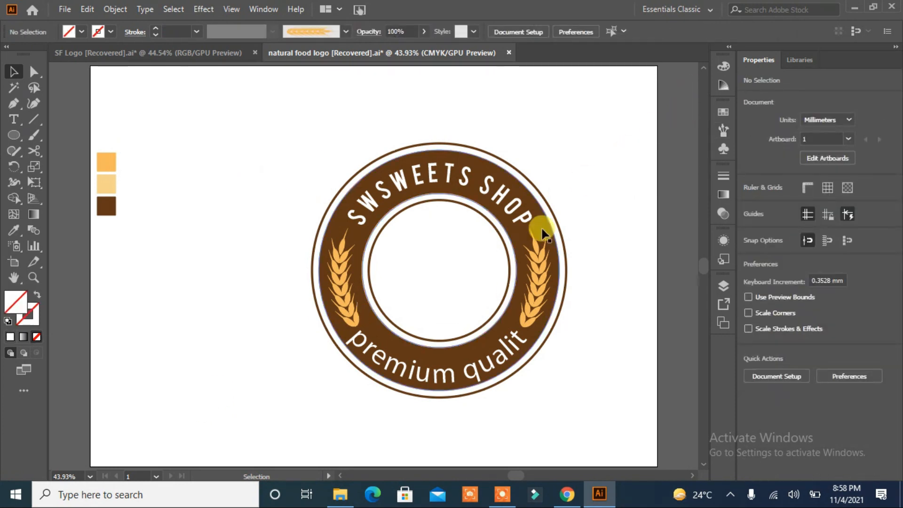
Move the whole badge to the upper right of the artboard
click(379, 373)
drag(419, 332, 502, 264)
click(371, 354)
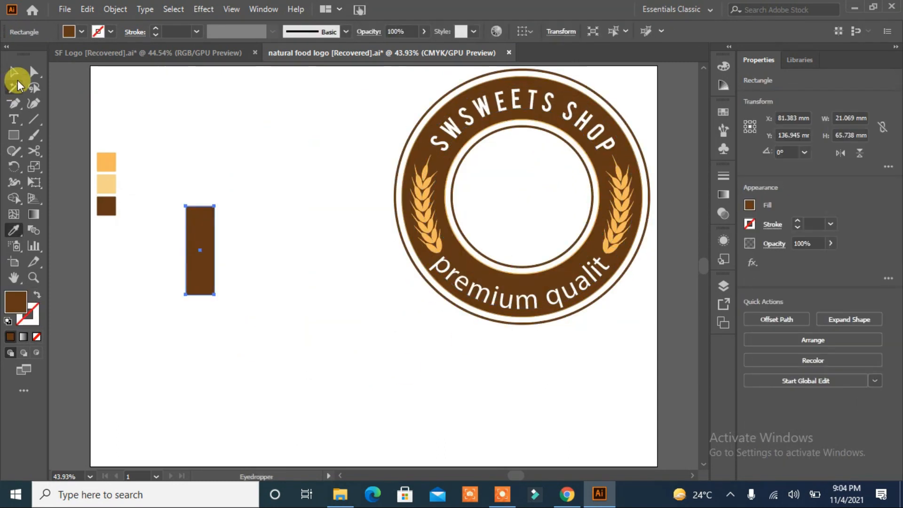
Taper the brown rectangle by pulling its lower corner points inward
click(33, 72)
drag(185, 295, 207, 294)
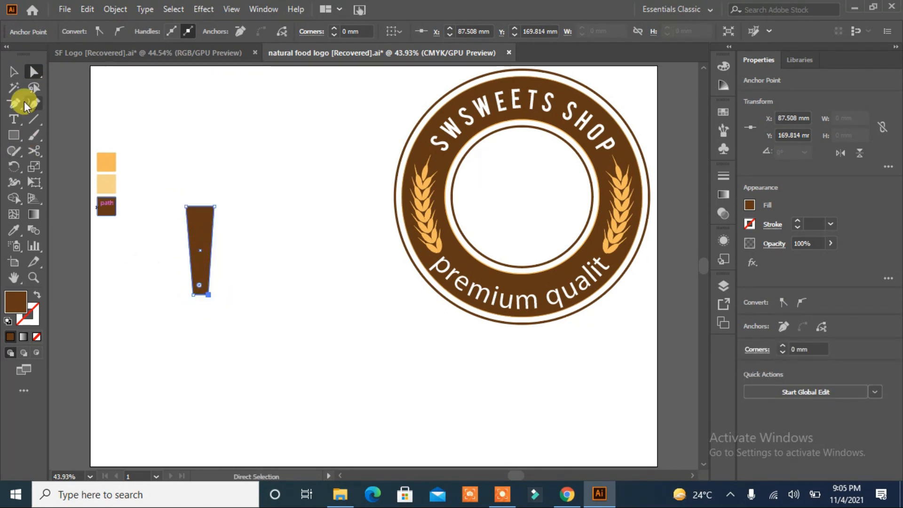
Rotate the tapered brown shape about 10° counterclockwise and shift it left towards the colour swatches
click(14, 72)
mouse_move(182, 202)
mouse_down()
mouse_move(171, 202)
mouse_move(178, 213)
mouse_up()
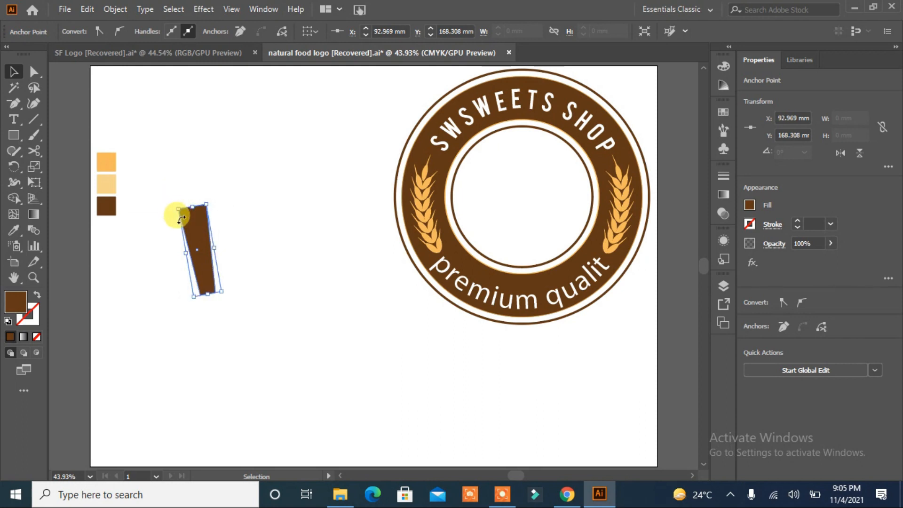
drag(209, 275, 184, 276)
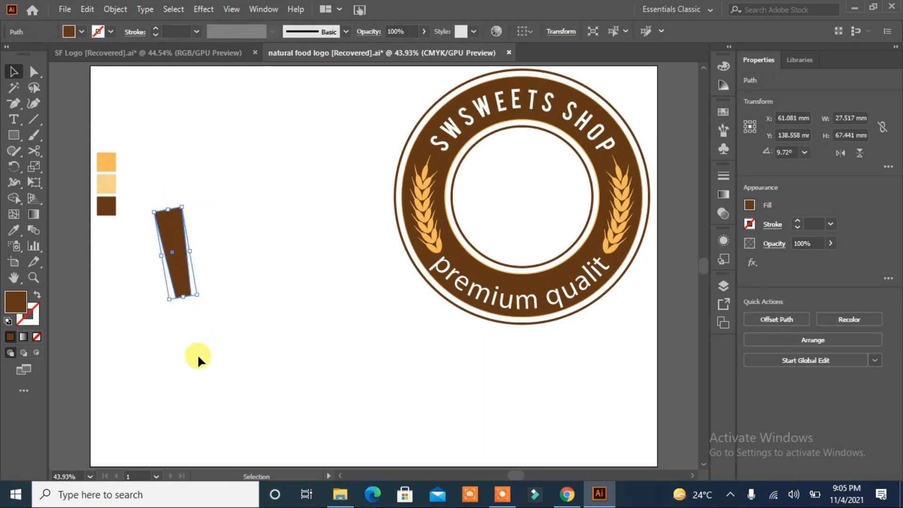
Draw a slanted straight Pen path about 38 by 143 mm running down along the tapered shape's left edge
drag(14, 103, 51, 103)
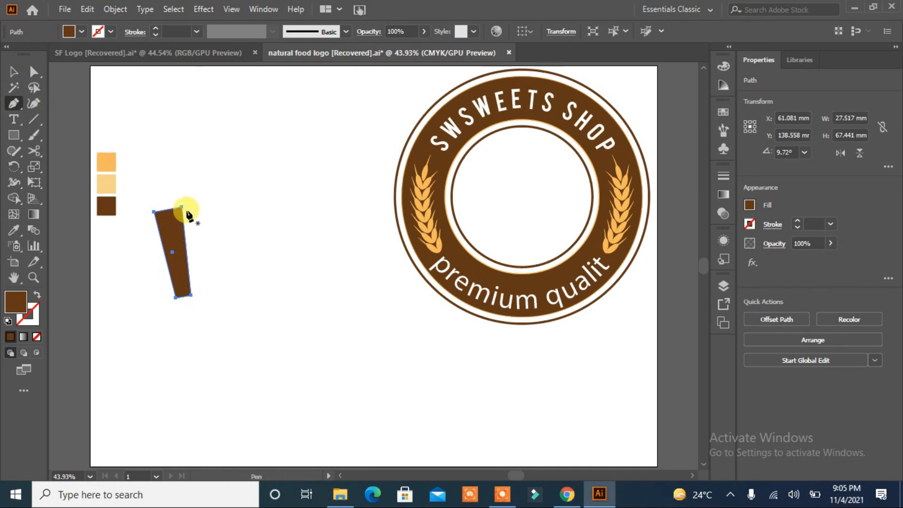
click(149, 211)
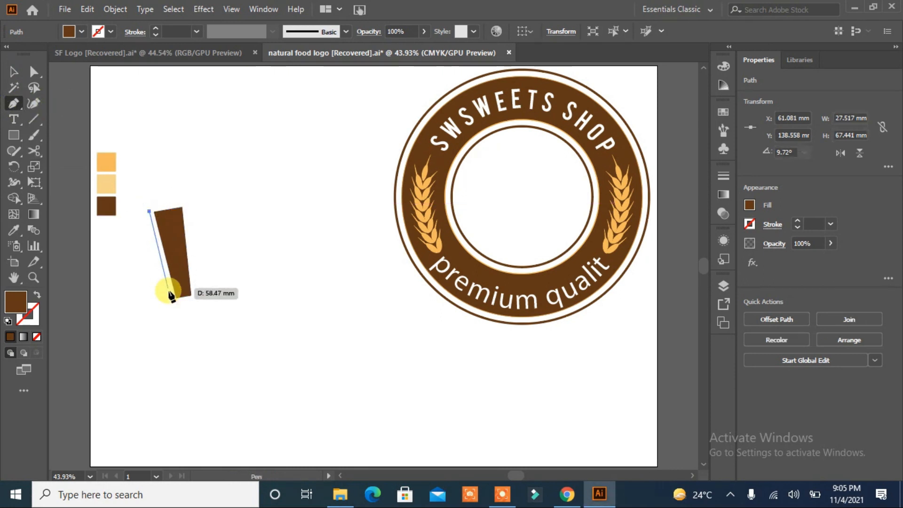
click(201, 403)
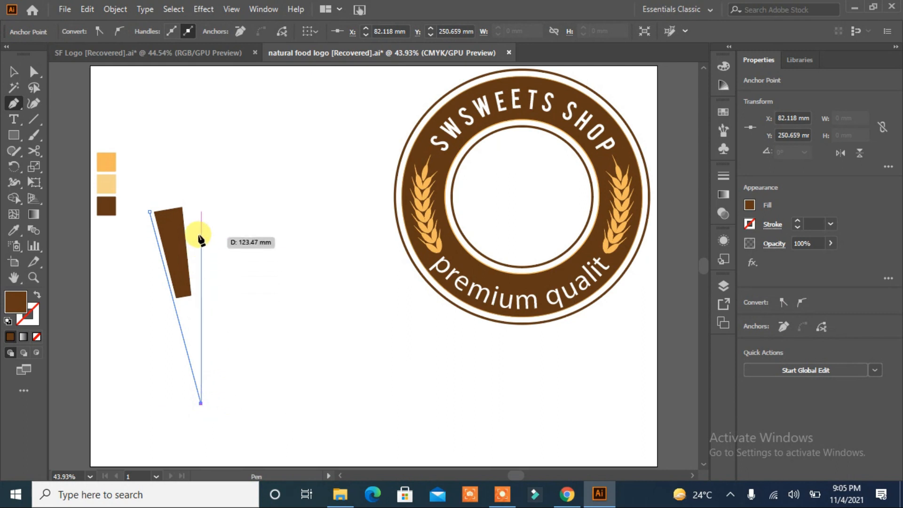
click(311, 400)
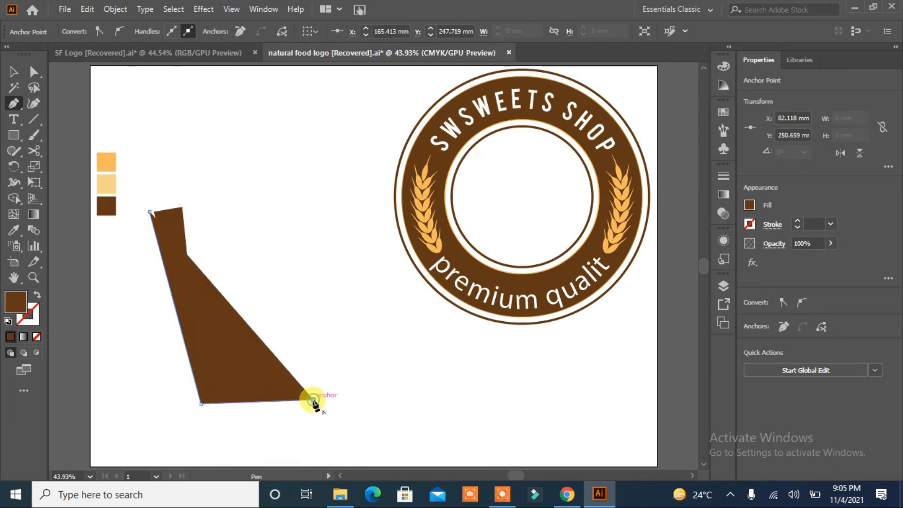
key(ctrl+z)
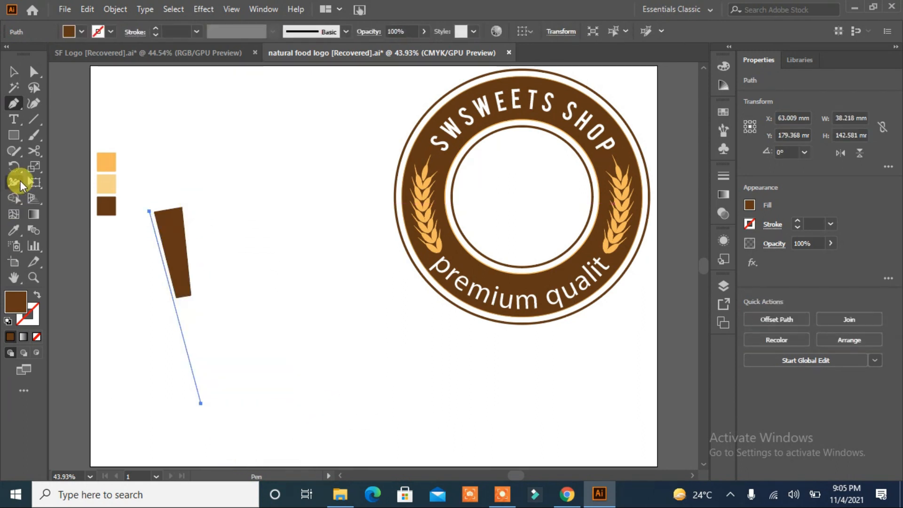
Fan the tapered shape into four by rotating a copy about 10° clockwise around the guide path's lower end and repeating it twice
click(13, 71)
click(175, 262)
click(14, 166)
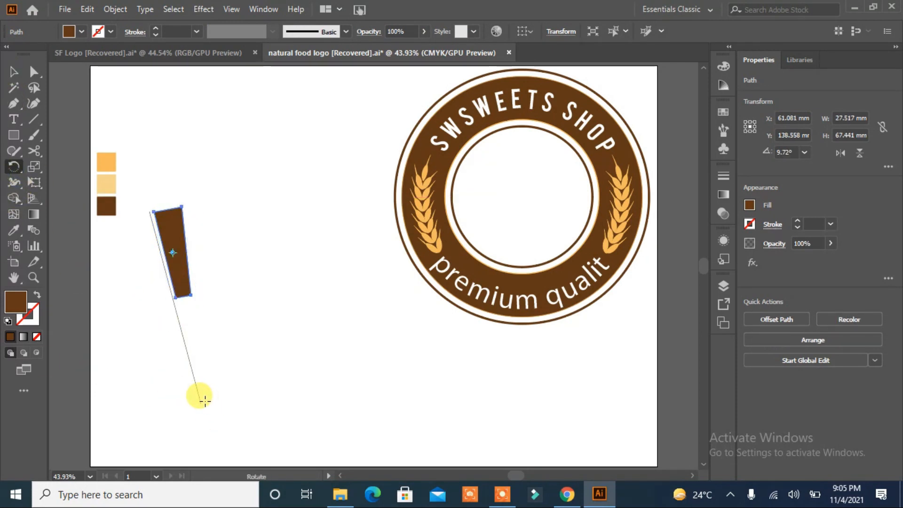
drag(174, 228, 207, 229)
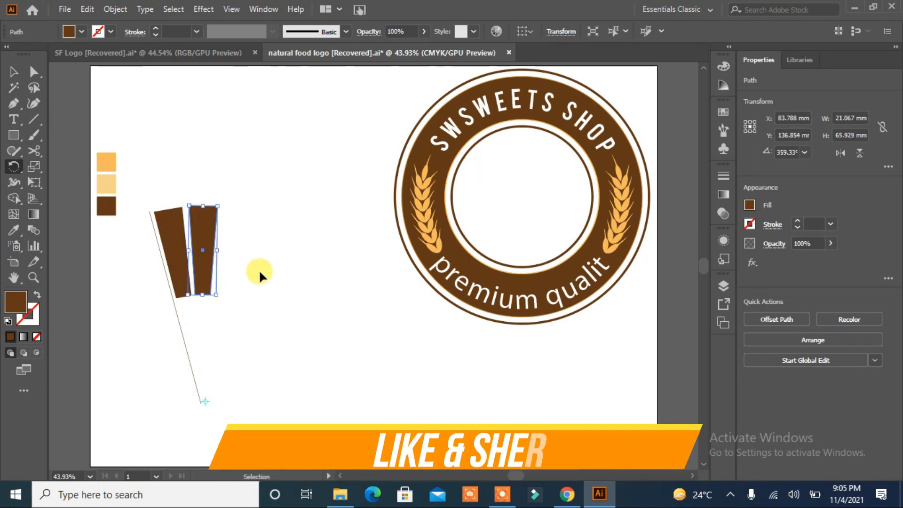
key(ctrl+d)
key(ctrl+d)
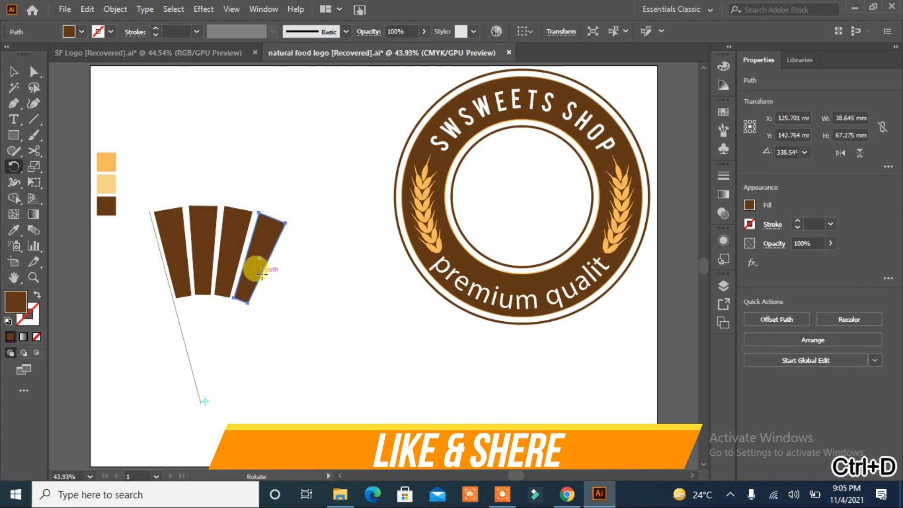
click(13, 75)
click(264, 332)
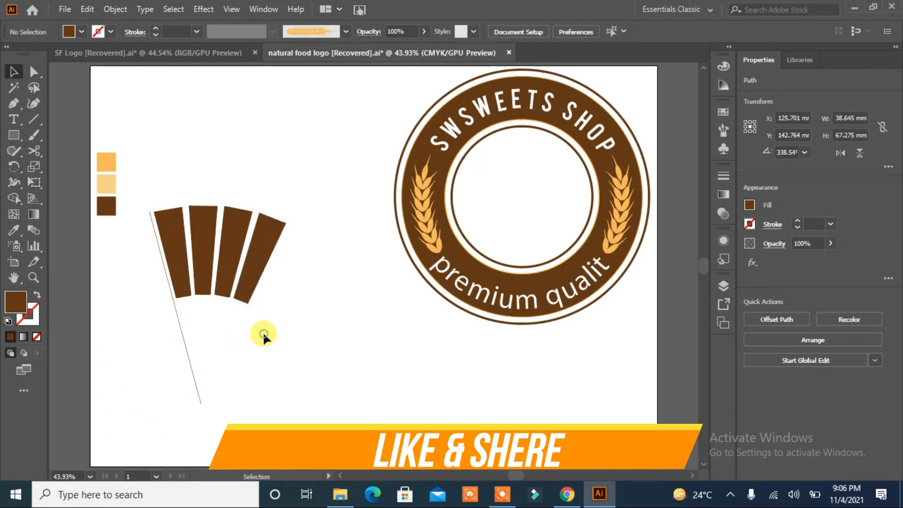
Delete the slanted guide path and rotate the four tapered shapes together slightly counterclockwise so the fan stands upright
click(190, 360)
key(Delete)
drag(313, 195, 151, 309)
mouse_move(287, 304)
mouse_down()
mouse_move(297, 301)
mouse_move(274, 306)
mouse_move(286, 314)
mouse_up()
click(289, 314)
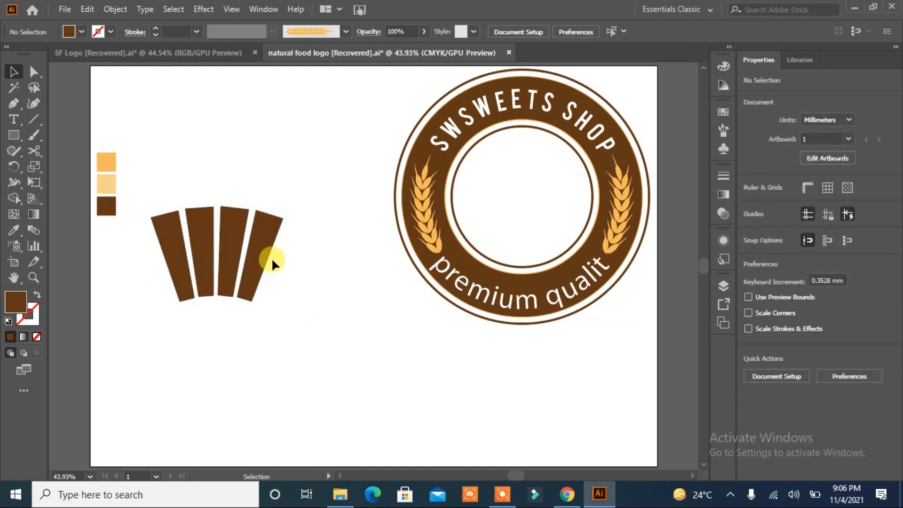
Fully round the upper corners of the four tapered shapes
click(33, 71)
drag(304, 209, 194, 235)
click(312, 296)
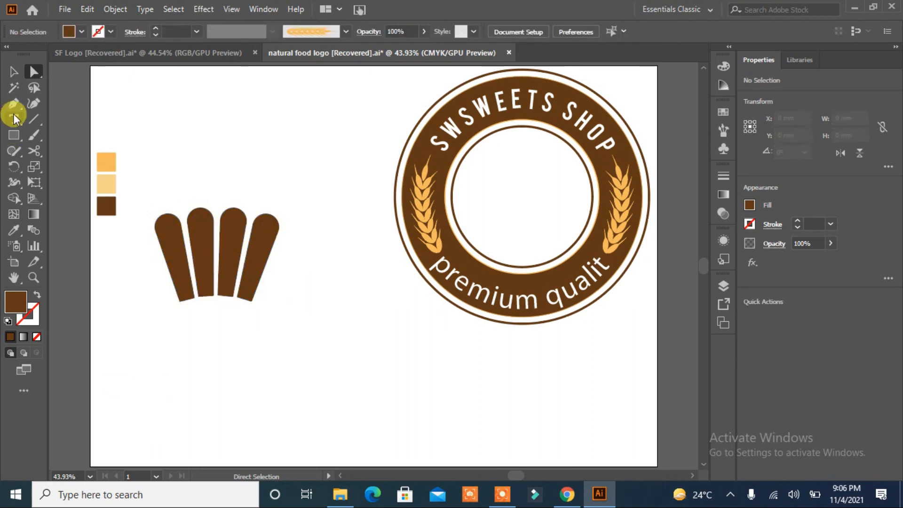
Draw a brown rectangle about 81 by 21 mm over the lower ends of the four tapered shapes
click(13, 138)
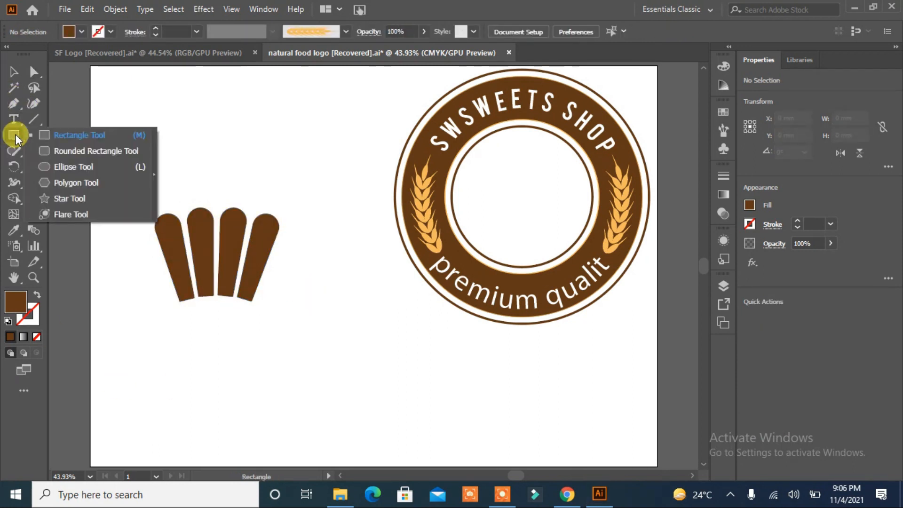
drag(165, 296, 275, 286)
drag(218, 296, 218, 316)
click(14, 72)
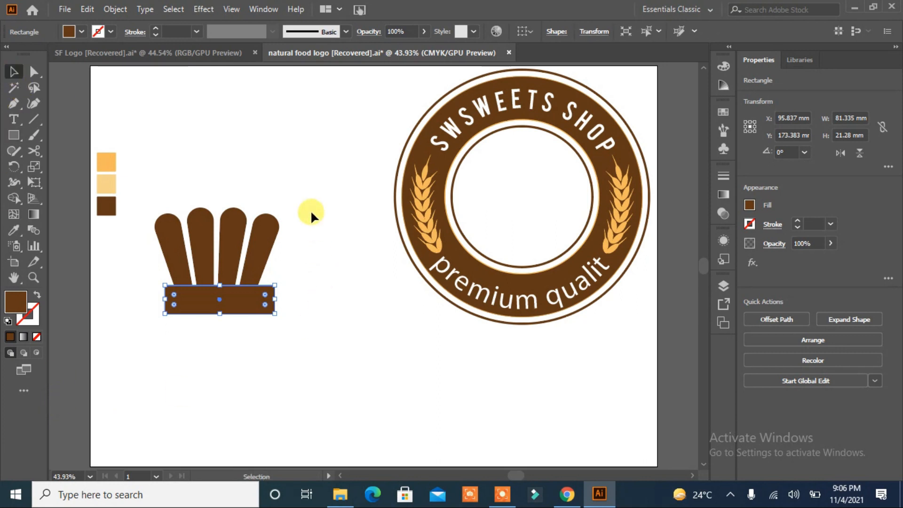
Trim the lower ends of the four tapered shapes along the rectangle's upper edge with Shape Builder
drag(137, 320, 189, 273)
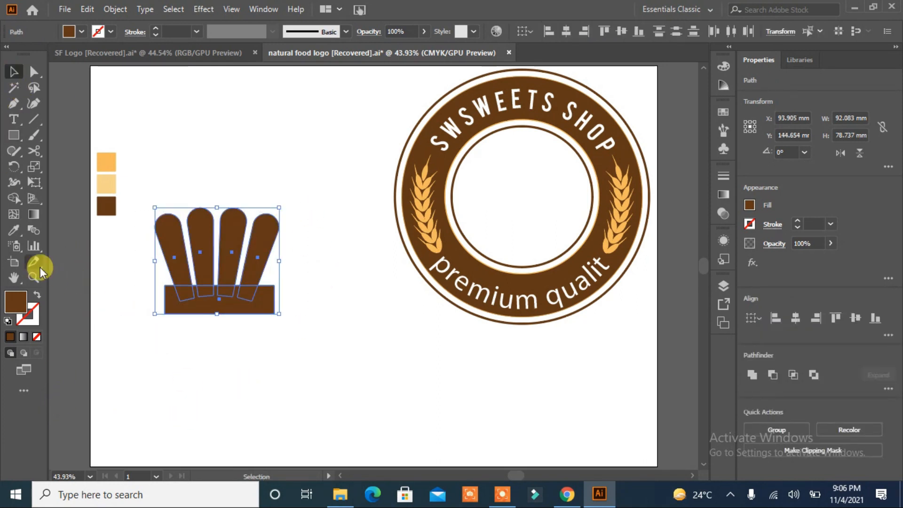
key(shift+m)
mouse_move(252, 292)
mouse_down()
mouse_move(273, 301)
mouse_move(265, 299)
mouse_up()
click(13, 73)
click(177, 367)
Shrink the rectangle under the tapered shapes to about 64 by 11 mm, leaving a narrow gap above it
click(226, 301)
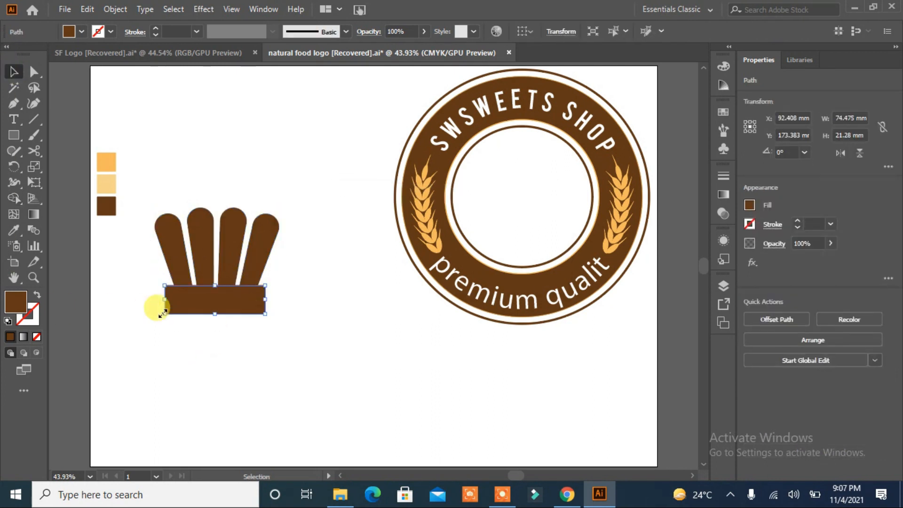
drag(166, 301, 174, 300)
drag(266, 299, 212, 332)
click(34, 72)
drag(212, 301, 262, 298)
click(244, 363)
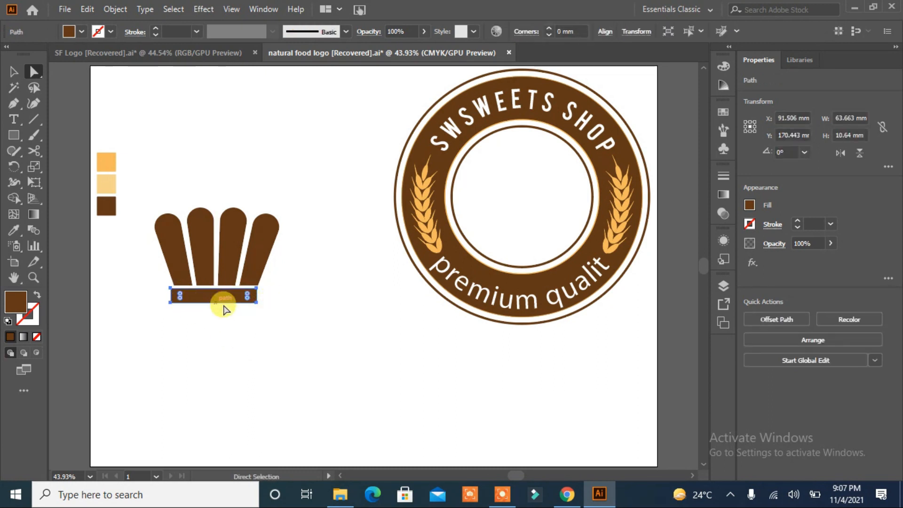
Flatten the base bar to about 62 by 5 mm and align it under the four tapered shapes
click(13, 72)
drag(217, 306, 209, 295)
click(235, 359)
key(Up)
key(Up)
key(Up)
key(Up)
key(Up)
key(Up)
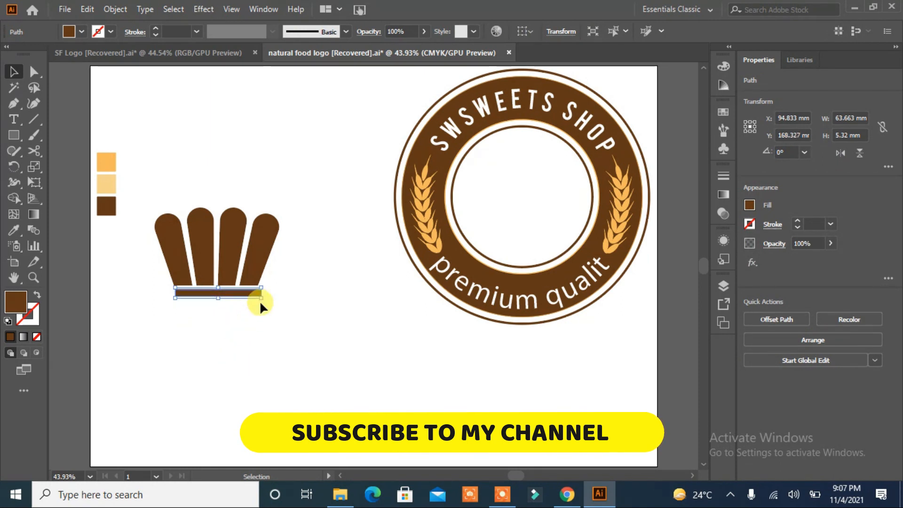
drag(261, 293, 259, 295)
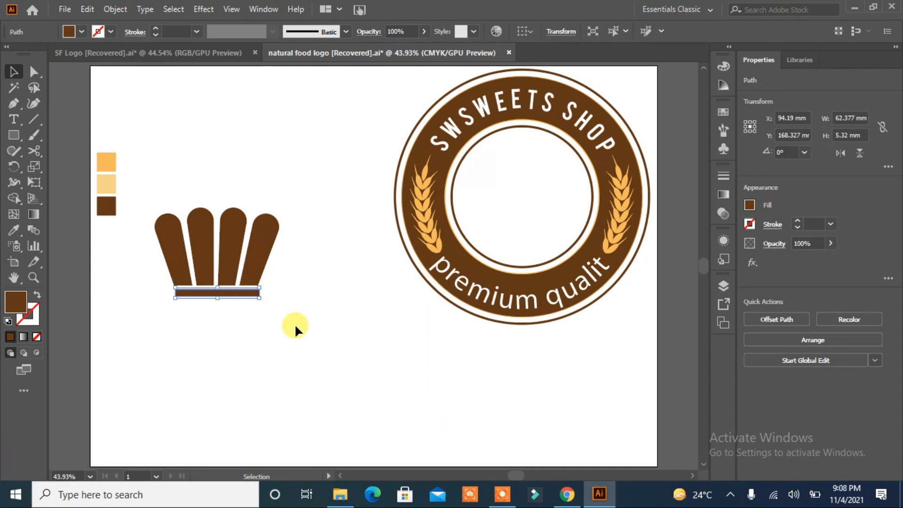
Round the two lower corners of the base bar
click(34, 72)
click(207, 375)
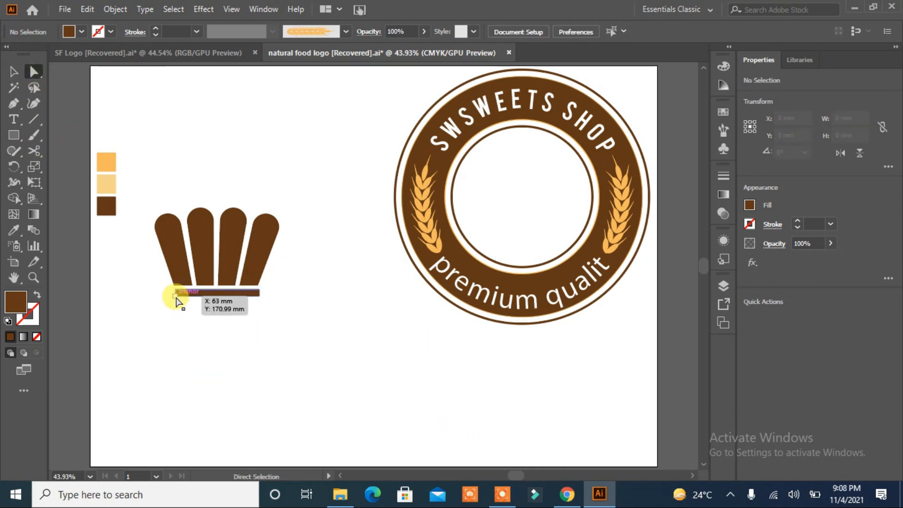
click(177, 300)
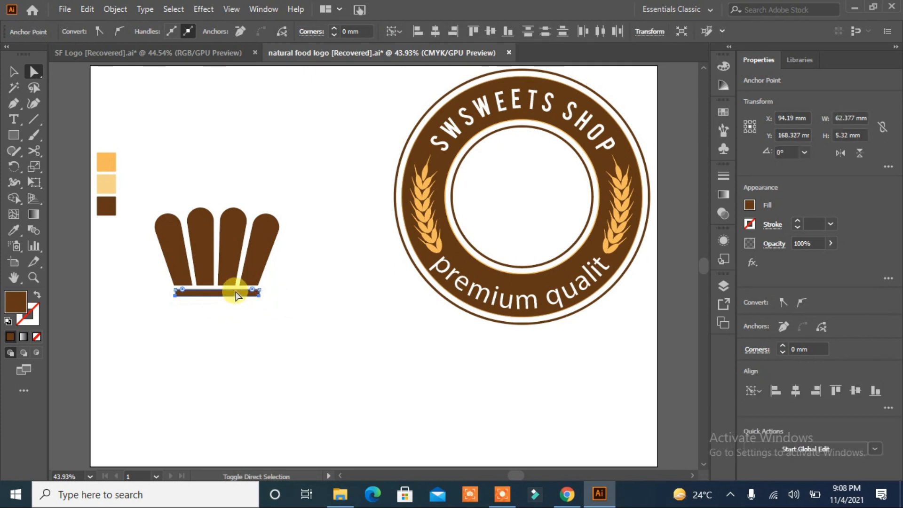
click(247, 356)
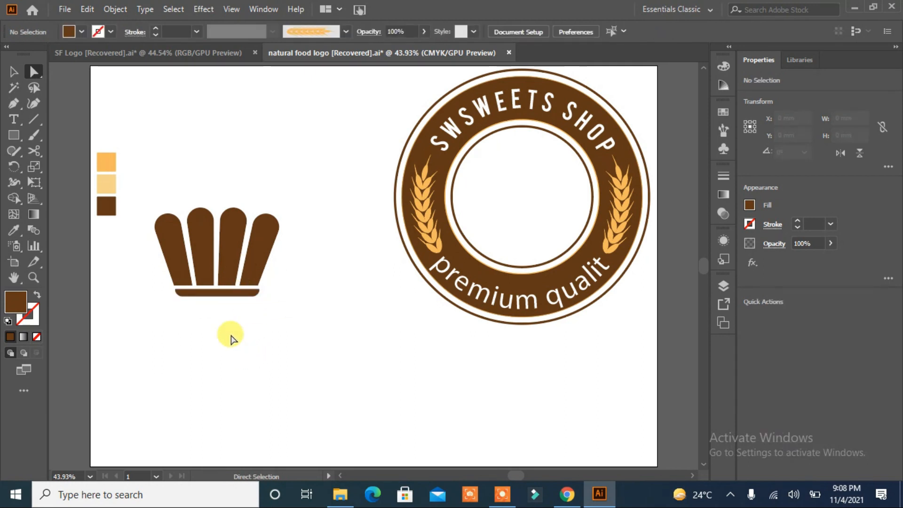
click(216, 292)
click(171, 375)
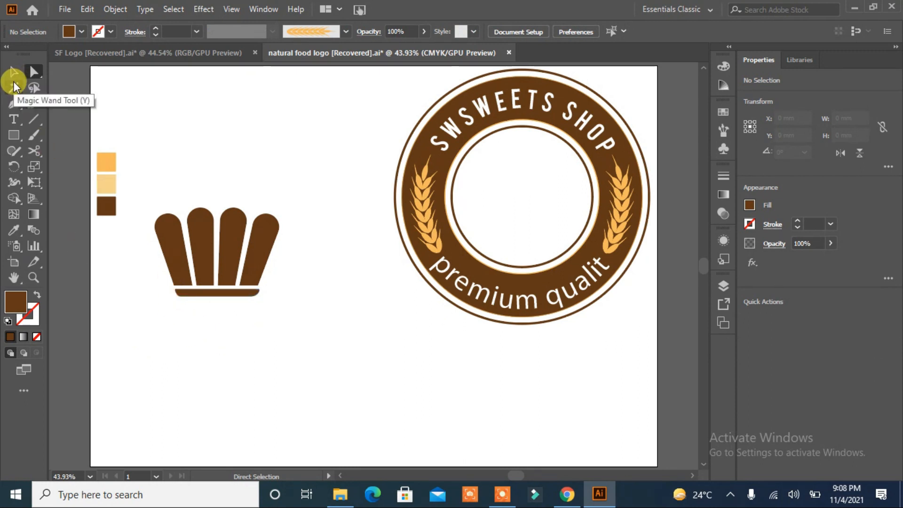
Draw a brown circle about 85 mm in diameter centred over the upper part of the cupcake wrapper
click(11, 104)
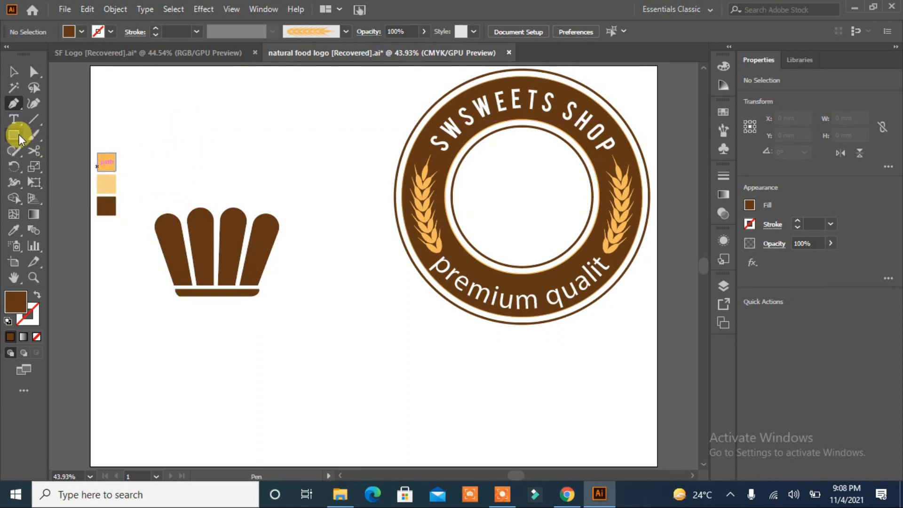
drag(13, 135, 47, 163)
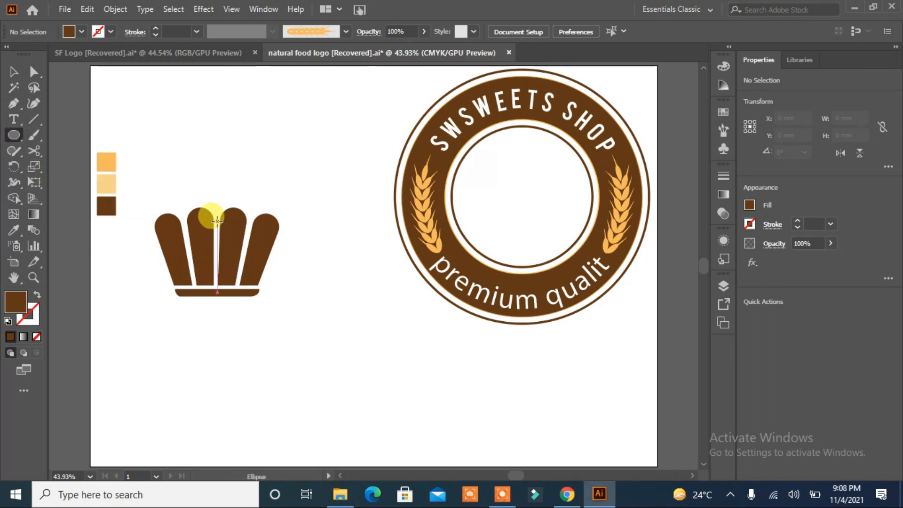
drag(215, 225, 275, 282)
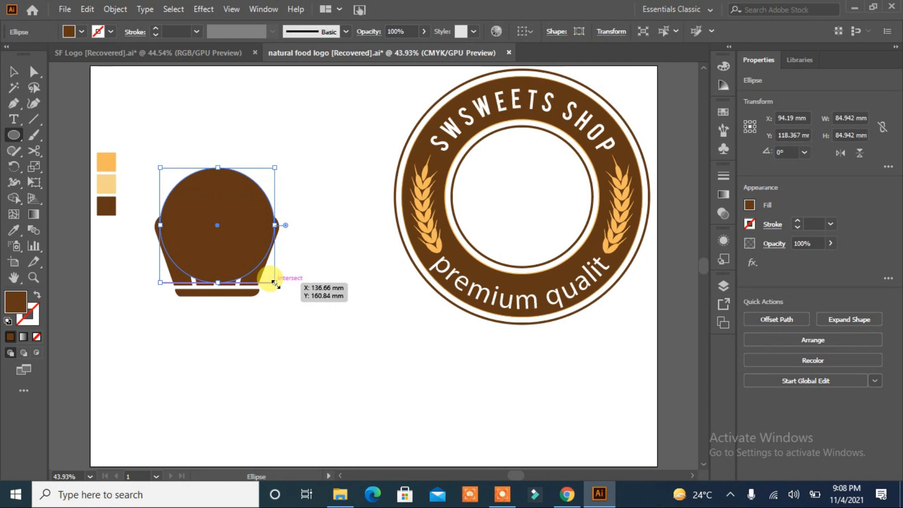
Draw a closed triangular Pen shape over the circle's lower part, with a horizontal upper edge just above the circle's centre
click(15, 102)
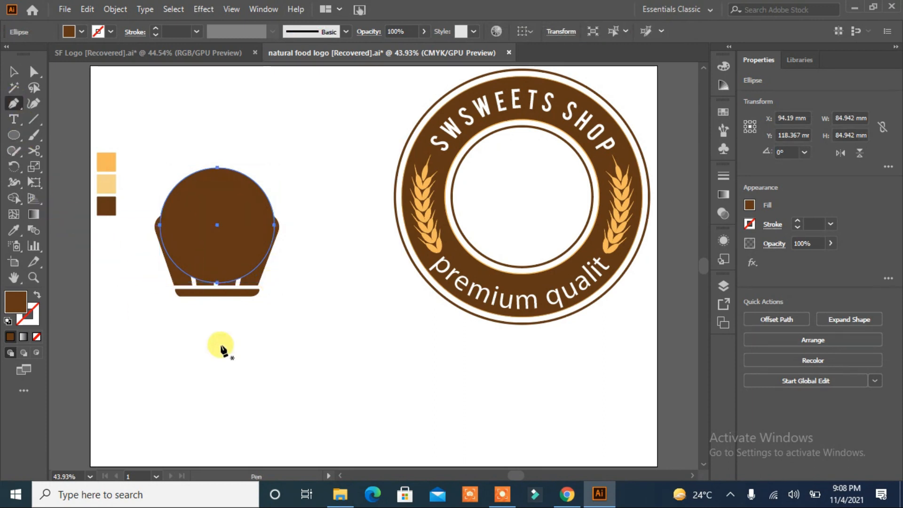
click(306, 219)
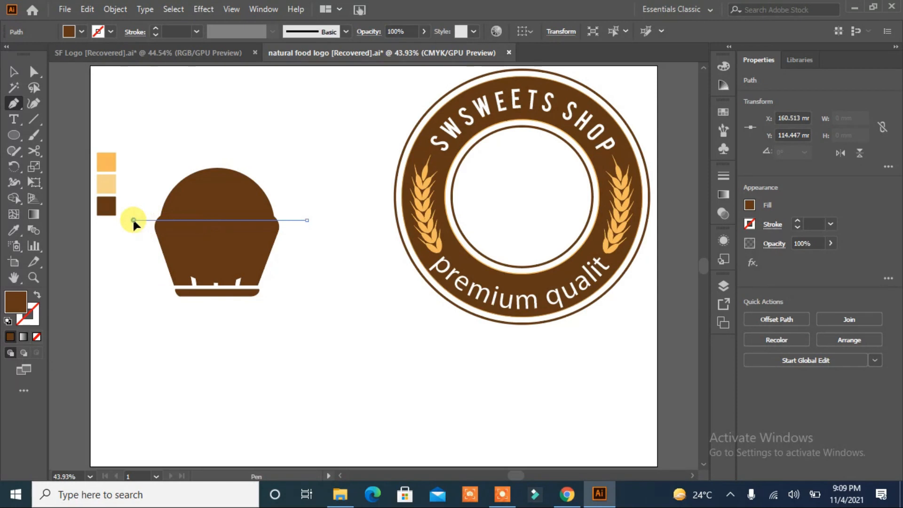
click(133, 219)
click(187, 370)
click(306, 219)
key(v)
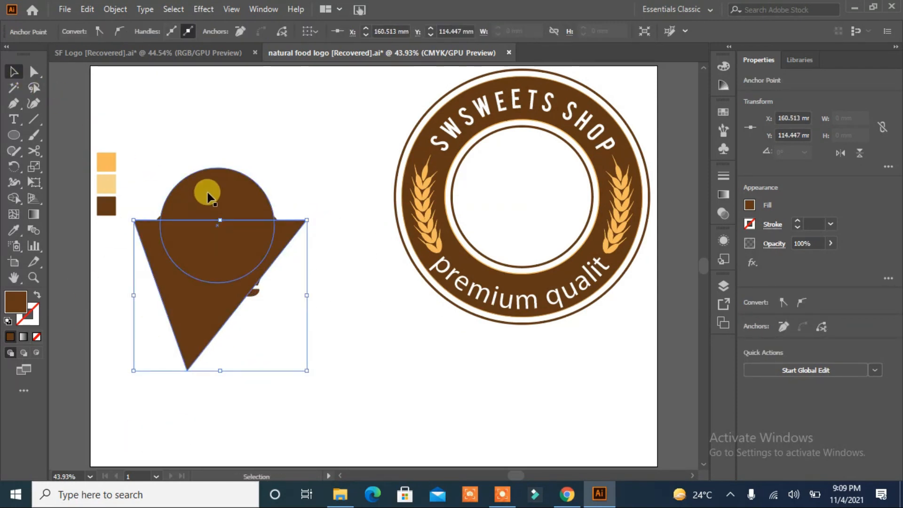
Cut the circle along the triangle's horizontal edge with Shape Builder and remove the lower part, leaving a dome
shift+click(207, 195)
click(13, 197)
mouse_move(216, 193)
mouse_down()
mouse_move(202, 310)
mouse_move(258, 361)
mouse_up()
key(v)
click(373, 384)
key(Delete)
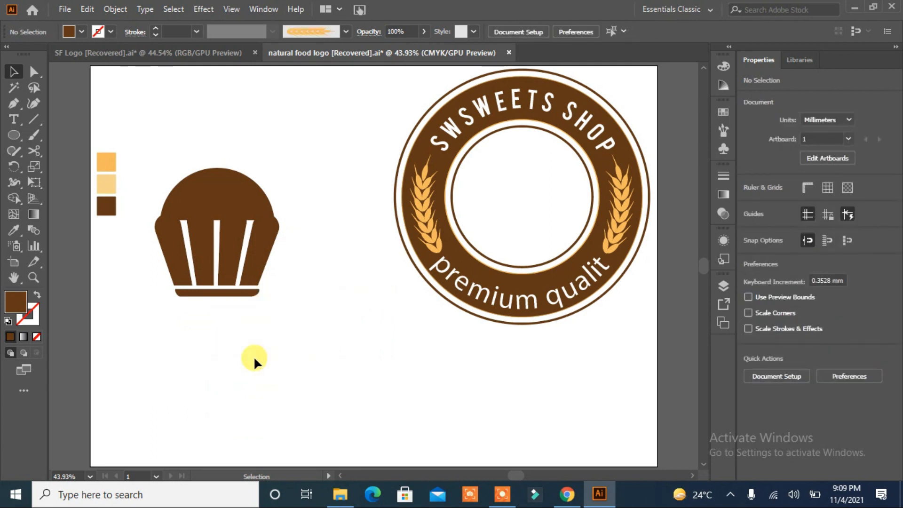
Cut the dome's lower edge along the rounded tops of the four wrapper shapes with Shape Builder
drag(308, 202, 156, 301)
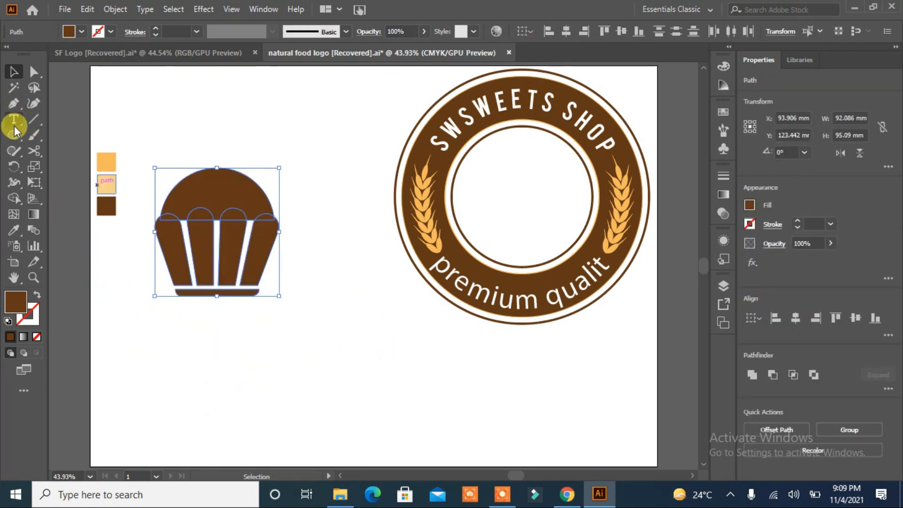
click(14, 195)
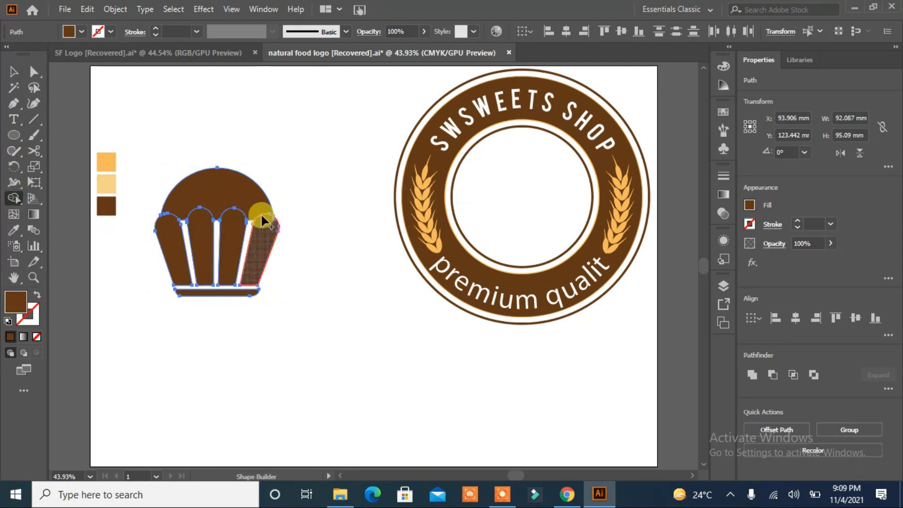
click(15, 71)
click(172, 332)
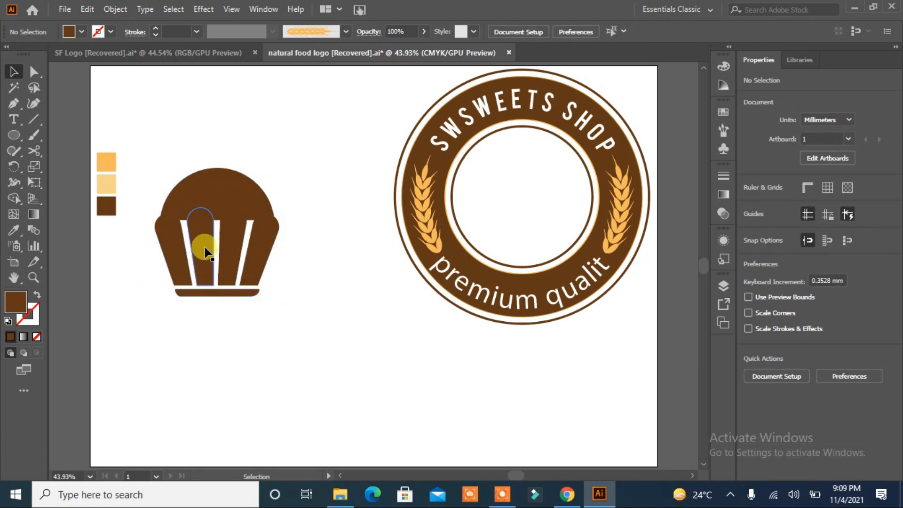
Offset the four wrapper shapes by 3 mm with miter joins and unite the offset outlines into one shape
click(205, 250)
drag(143, 253, 143, 253)
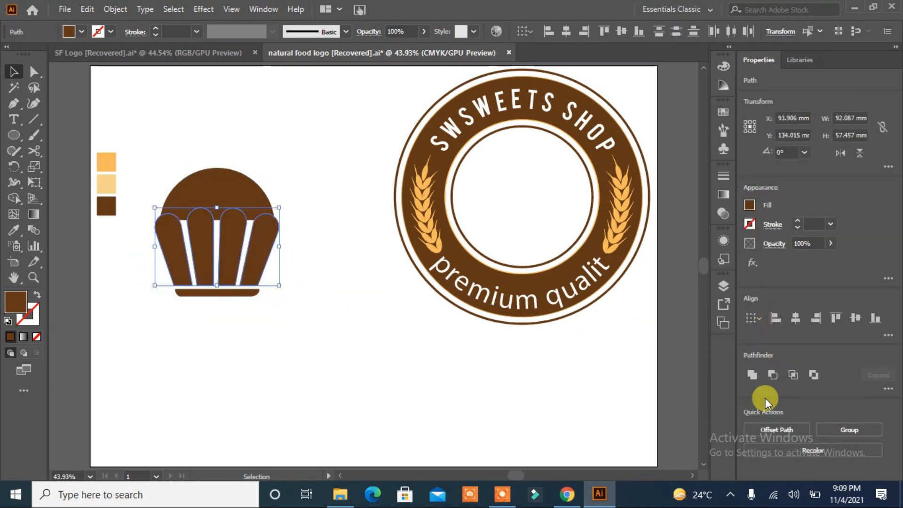
click(114, 9)
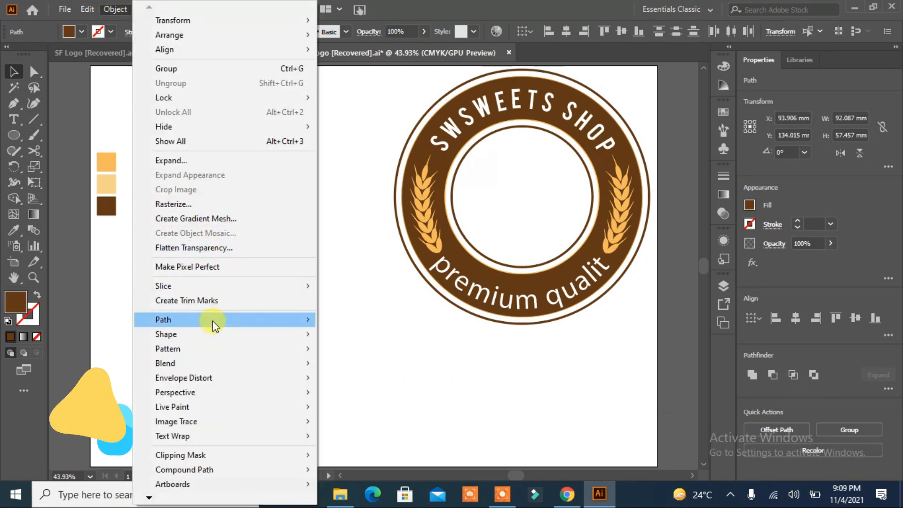
mouse_move(212, 320)
click(413, 368)
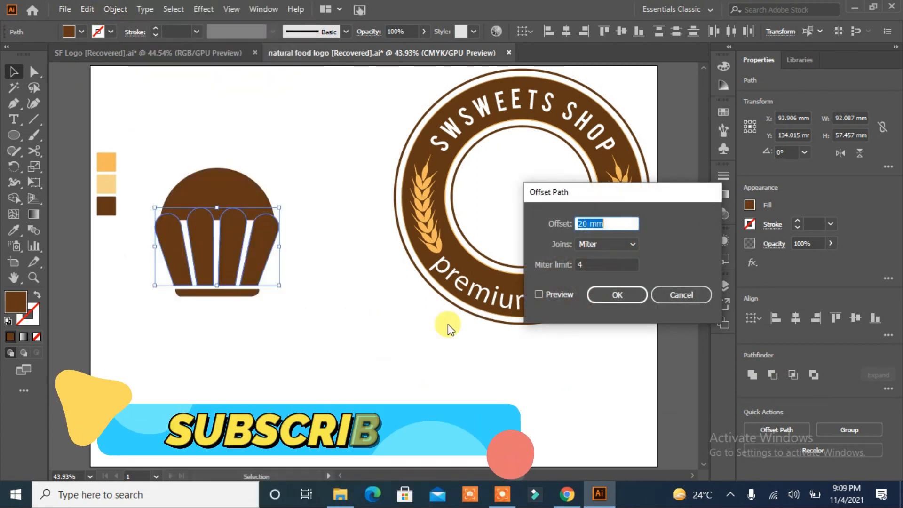
click(539, 294)
scroll(616, 222, down, 12)
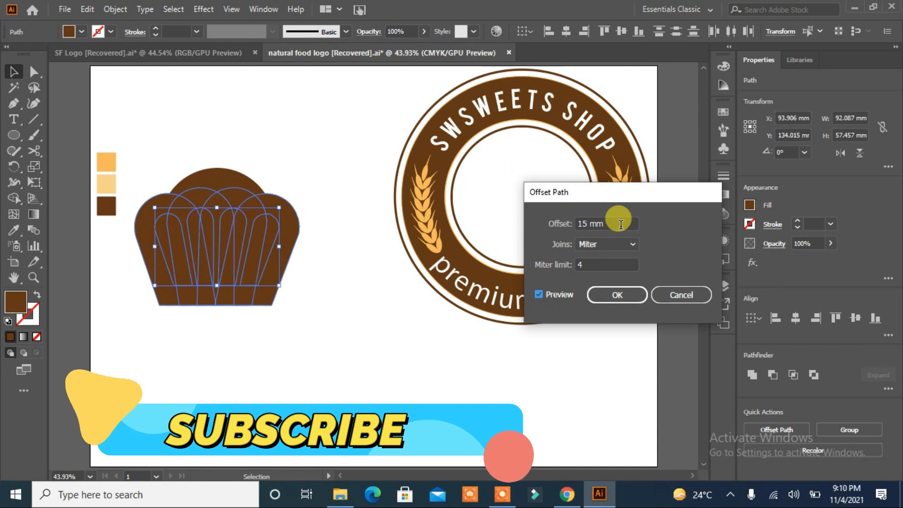
scroll(621, 224, down, 4)
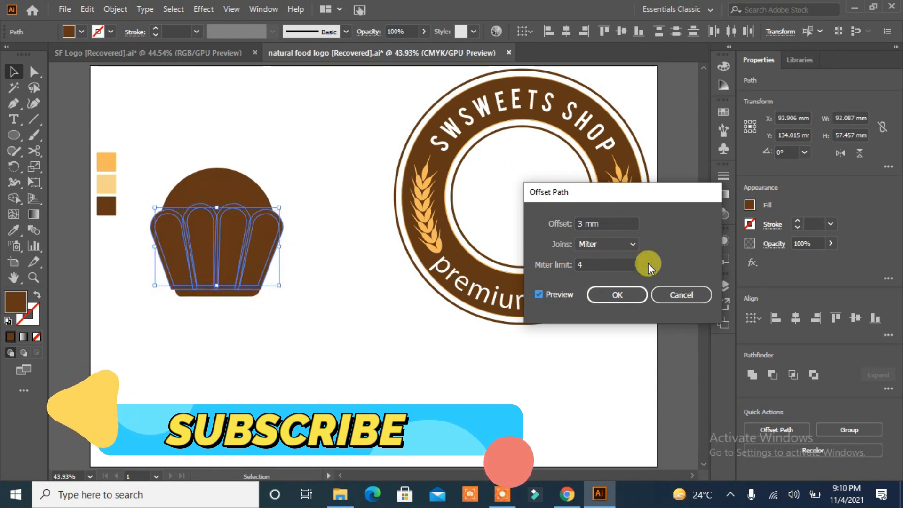
click(626, 295)
click(752, 377)
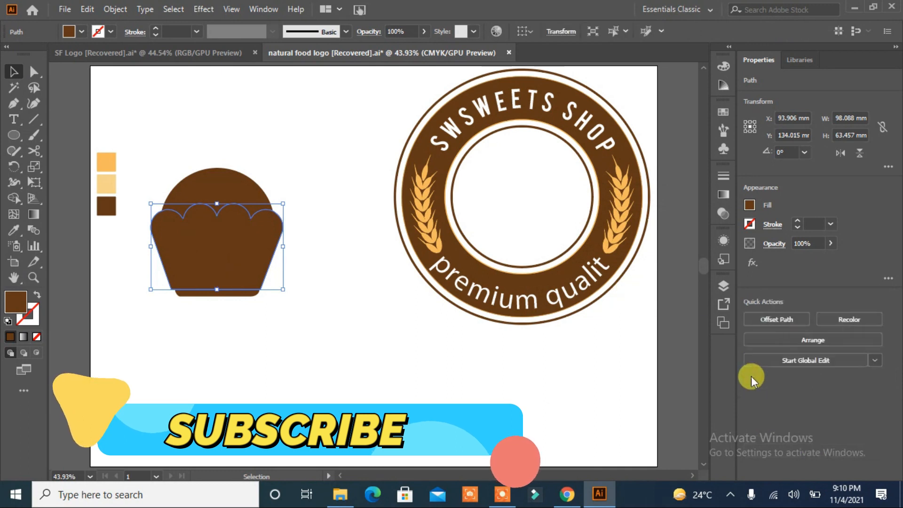
Try to subtract the united offset shape from the dome with Minus Front
shift+click(236, 189)
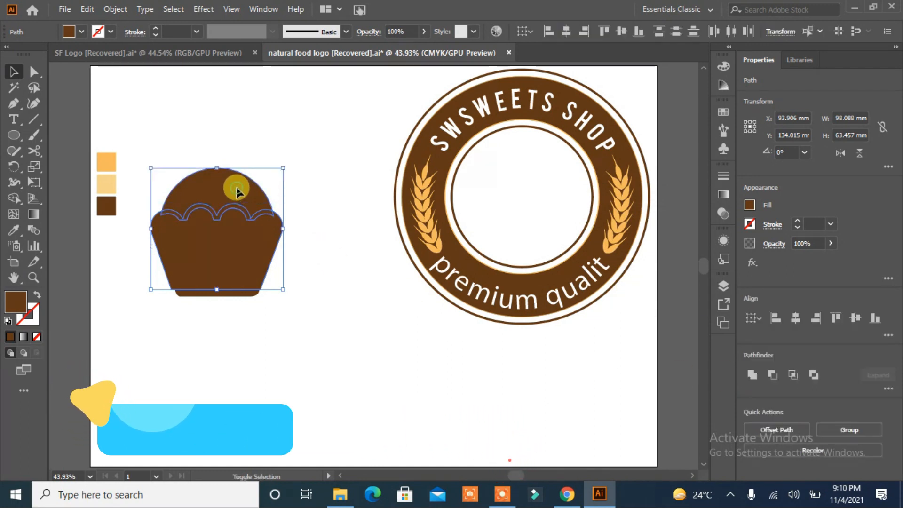
click(772, 376)
key(ctrl+z)
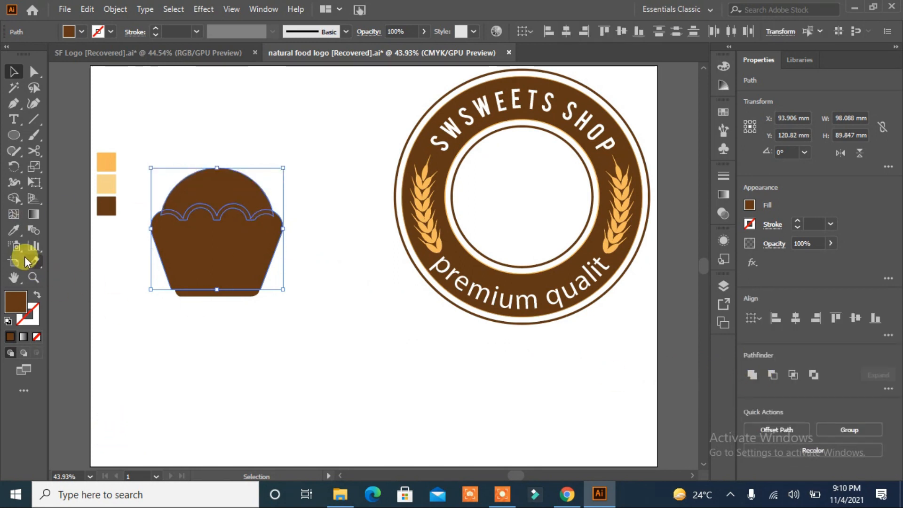
Cut the united offset shape out of the dome with Shape Builder, then move the leftover offset shape away and delete it
click(14, 198)
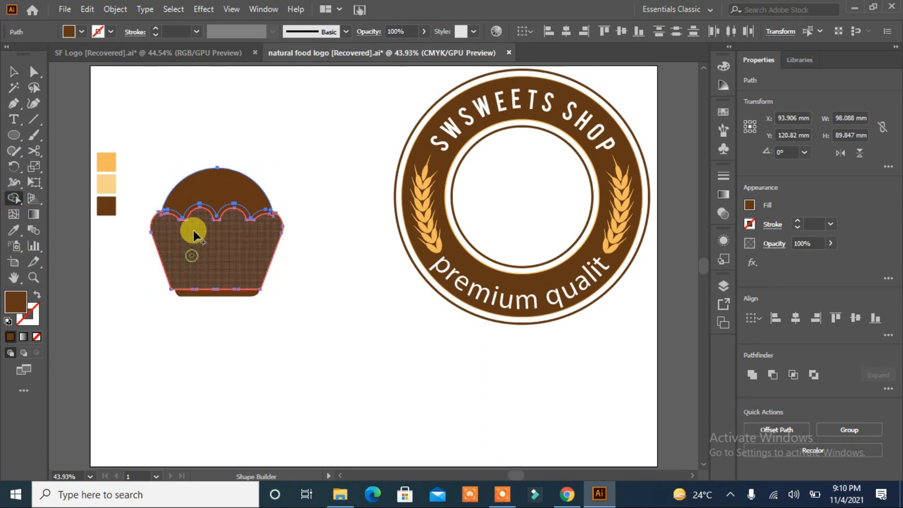
drag(197, 211, 290, 359)
click(14, 72)
click(135, 325)
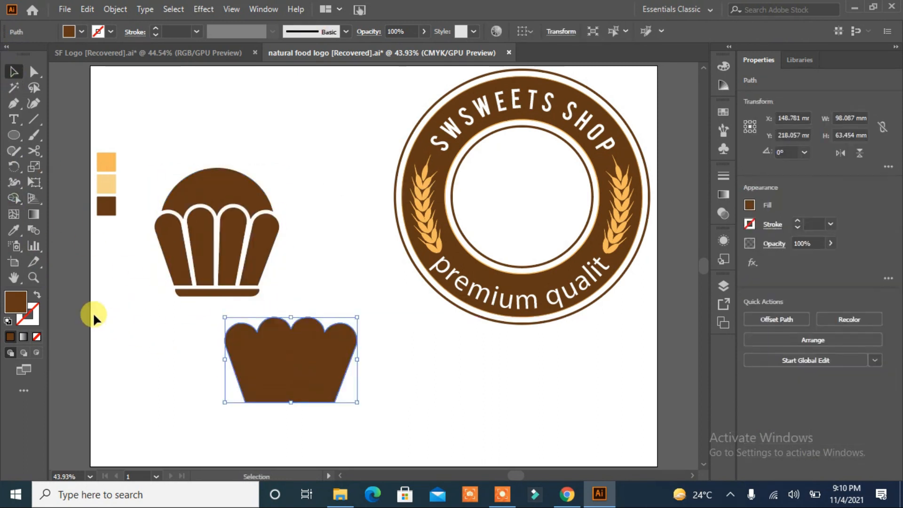
key(Delete)
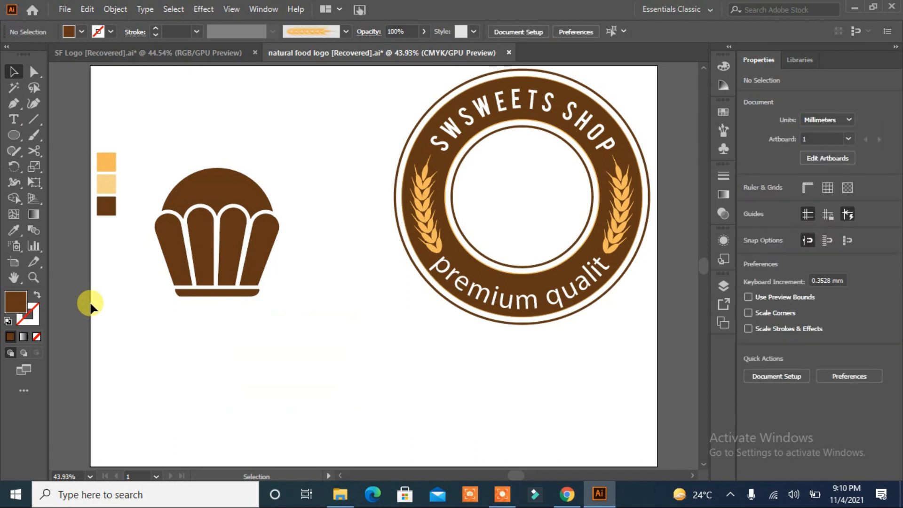
Draw a circle about 8.2 mm wide at the dome's peak, nudge it slightly left and unite it with the dome
click(207, 182)
click(13, 135)
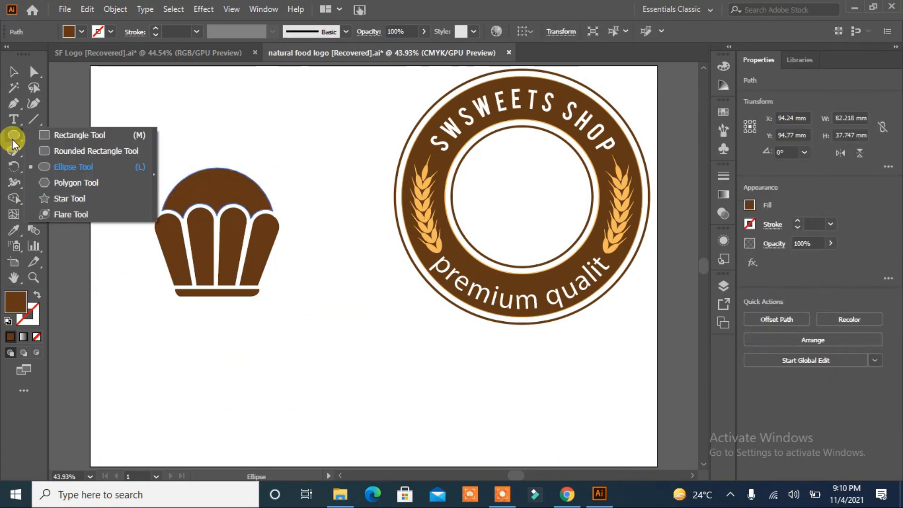
click(39, 165)
drag(207, 136, 217, 169)
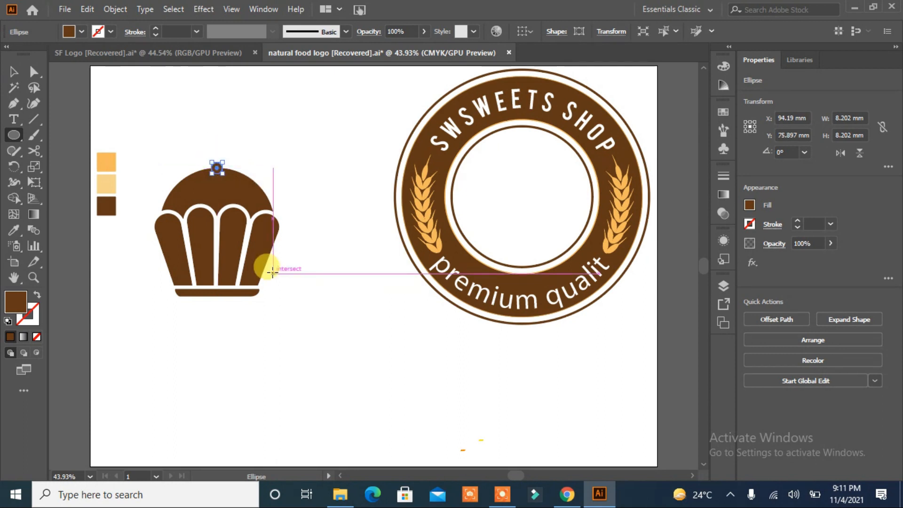
key(Left)
key(Left)
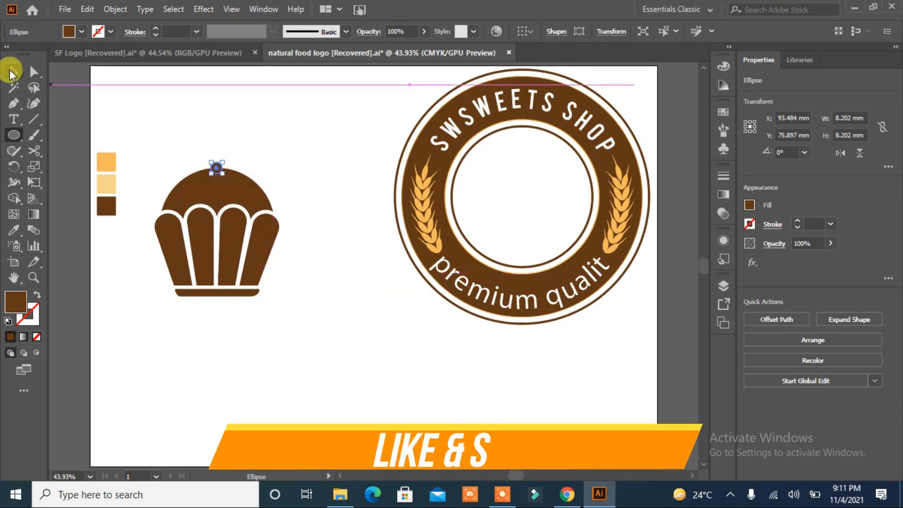
click(12, 73)
shift+click(192, 177)
click(750, 377)
click(329, 320)
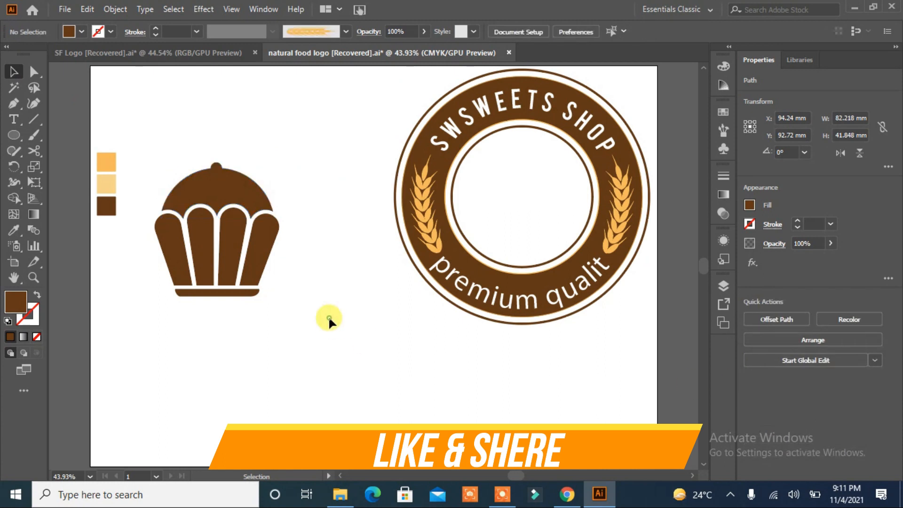
Draw a small flat ellipse about 8.8 by 3.4 mm beside the cupcake and fill it with the orange swatch colour
drag(14, 135, 47, 171)
drag(120, 113, 137, 121)
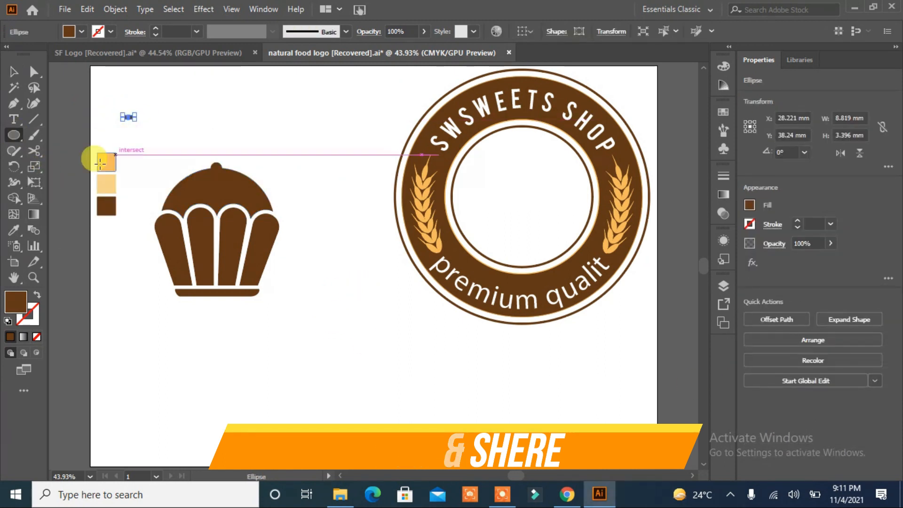
click(13, 230)
click(106, 161)
click(14, 72)
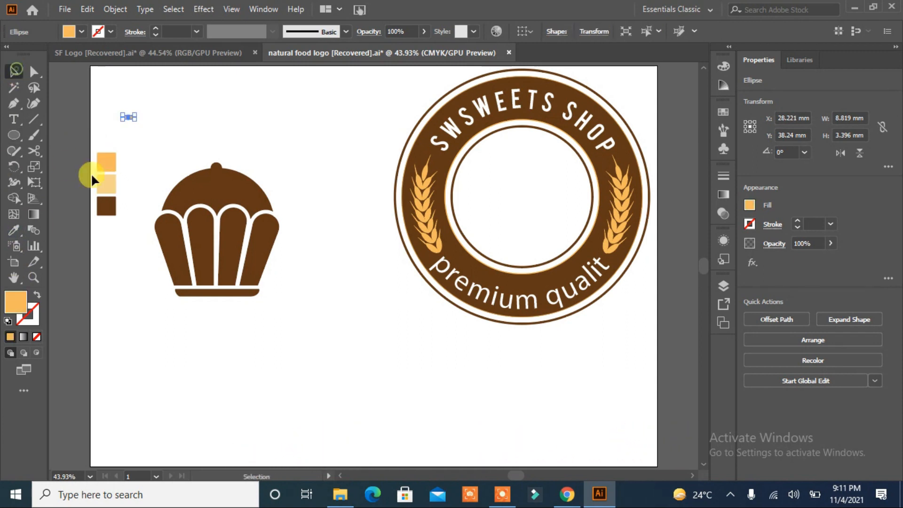
Place the orange ellipse on the cupcake's dome and scatter copies of it across the dome as sprinkles
click(127, 124)
drag(128, 117, 205, 203)
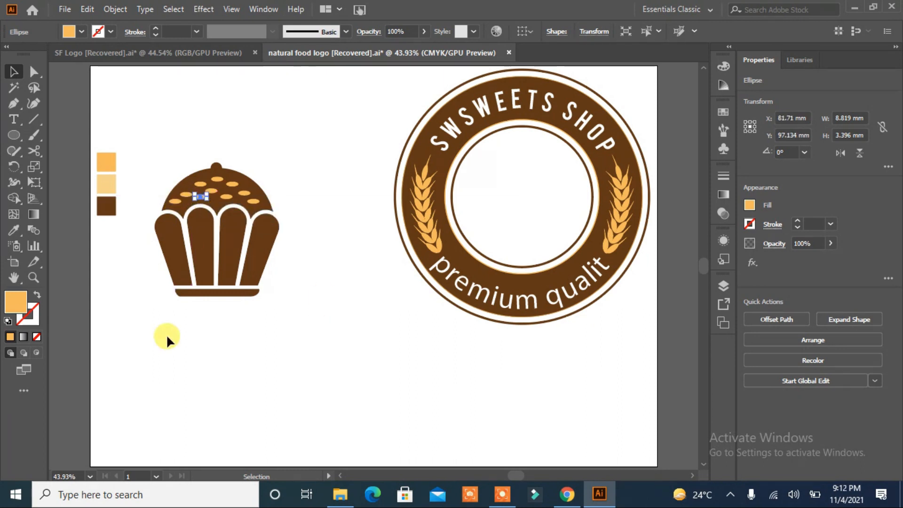
click(302, 165)
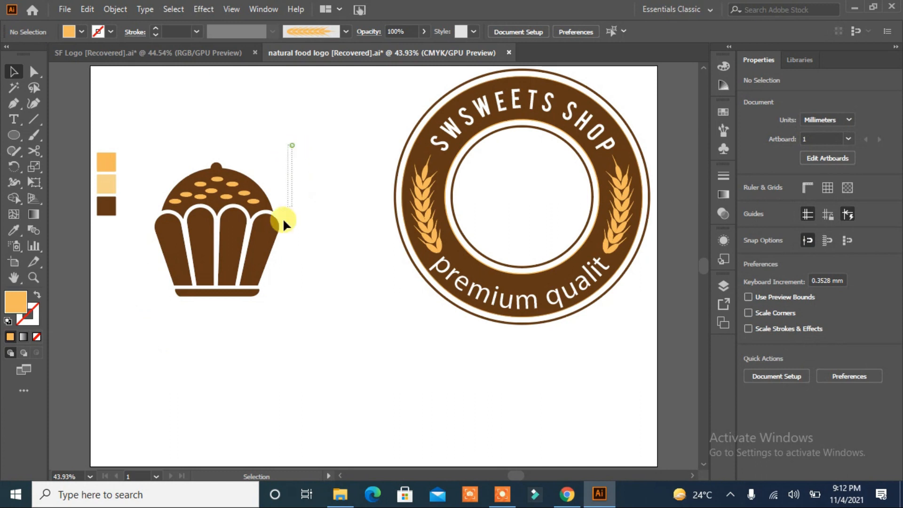
Group the cupcake, move it into the badge's inner circle and scale it down to about 72 by 77 mm
drag(283, 224, 147, 302)
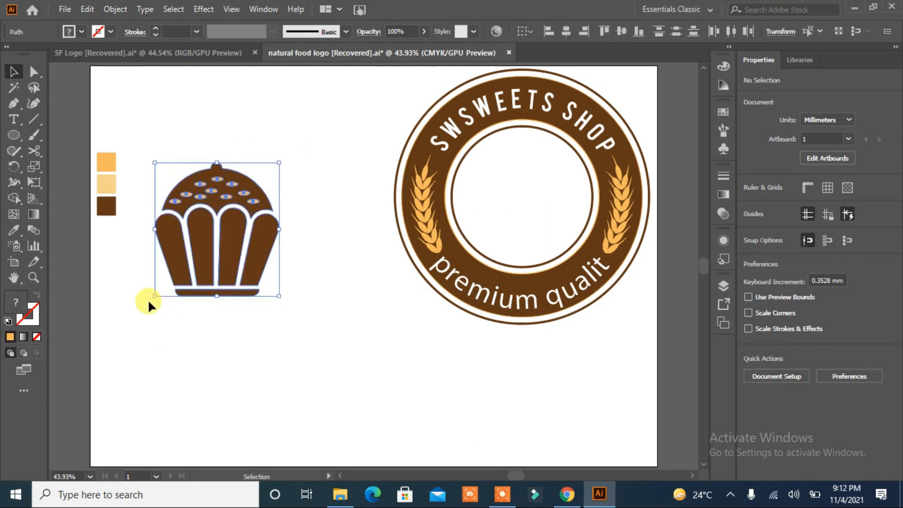
click(346, 388)
drag(207, 253, 515, 220)
drag(584, 260, 571, 250)
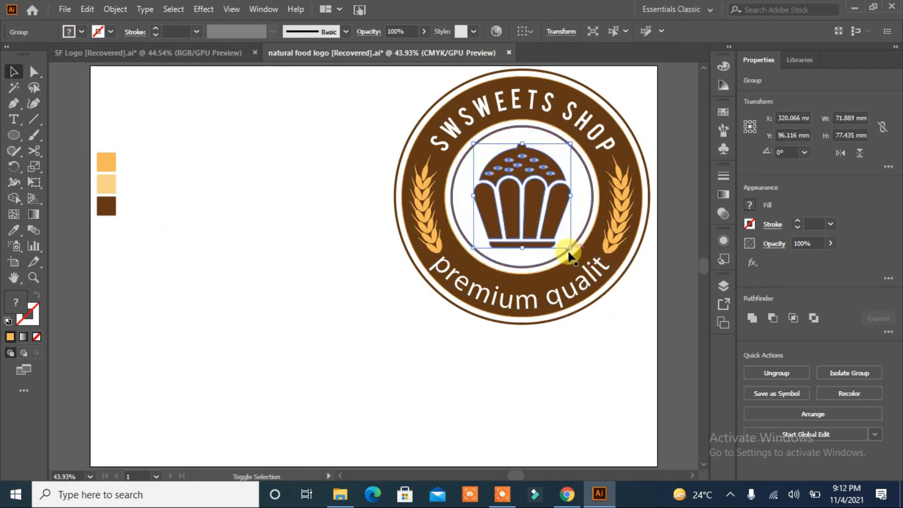
Move the whole badge with the cupcake to the middle of the artboard
click(577, 368)
drag(626, 82, 400, 324)
drag(527, 236, 376, 283)
click(544, 284)
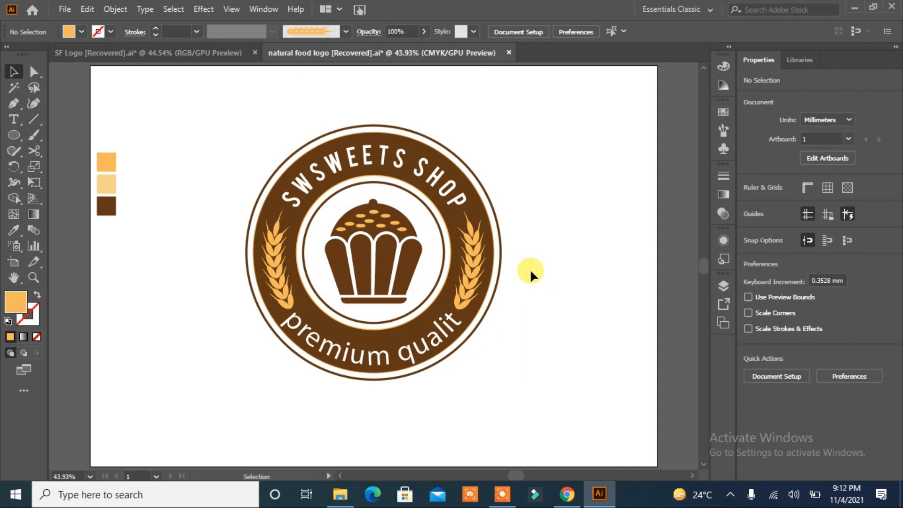
Nudge the curved "premium qualit" text up by about 4.6 mm within the brown ring
click(394, 361)
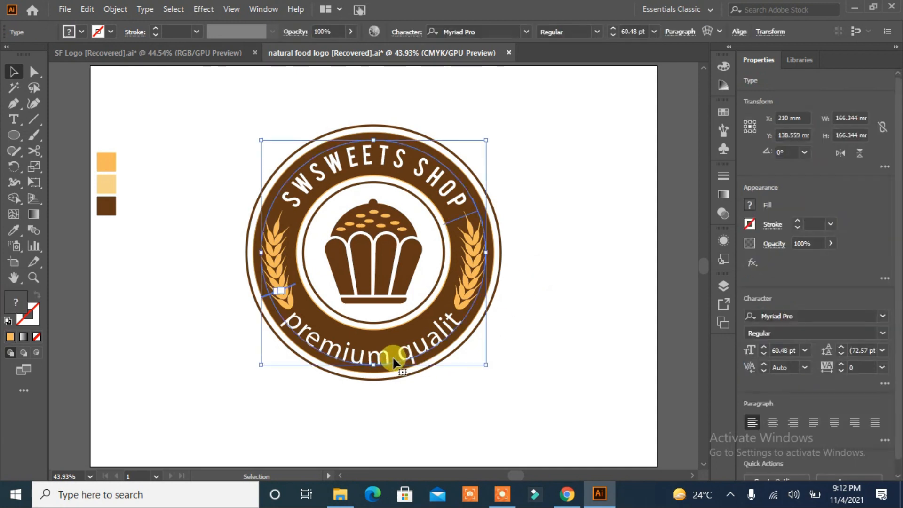
key(Up)
key(Up)
key(Up)
key(Up)
key(Up)
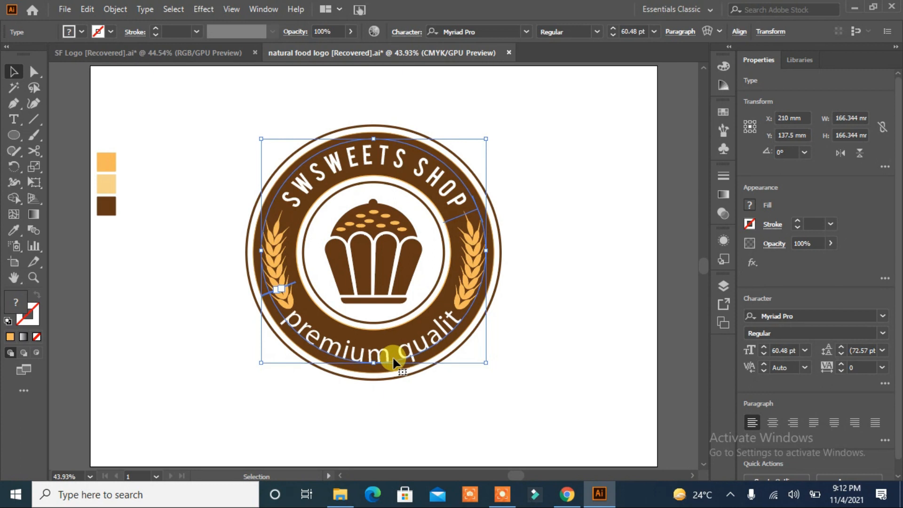
key(Up)
key(Up)
key(Up)
key(Up)
key(Up)
key(Up)
key(Up)
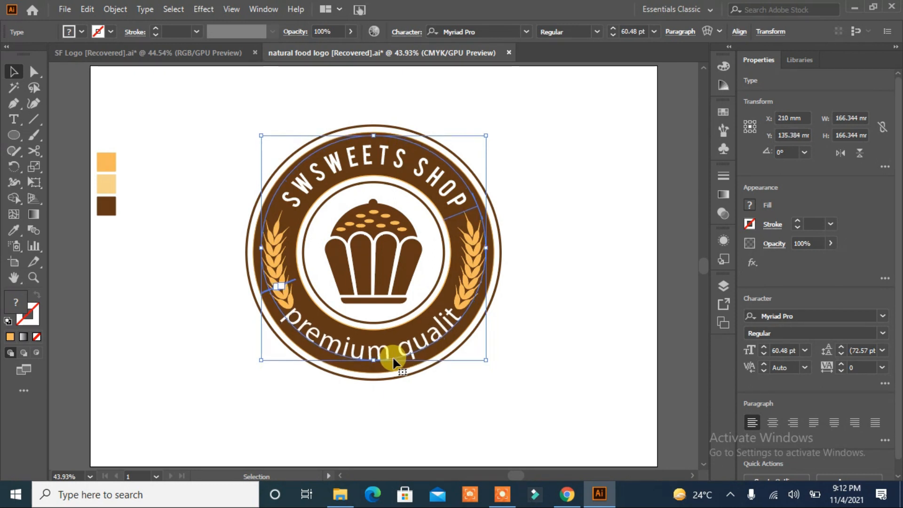
key(Up)
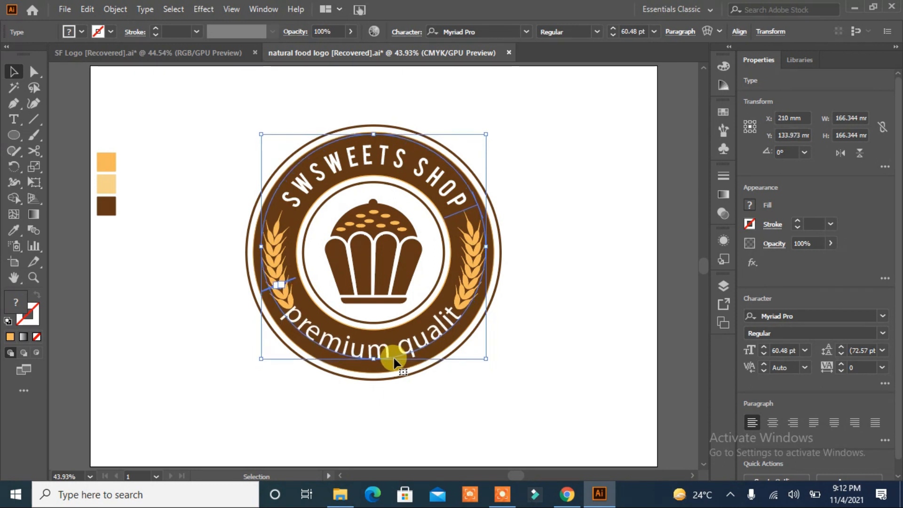
click(548, 339)
Nudge both wheat ears up slightly and spread them outward to about 152 mm overall width
click(464, 297)
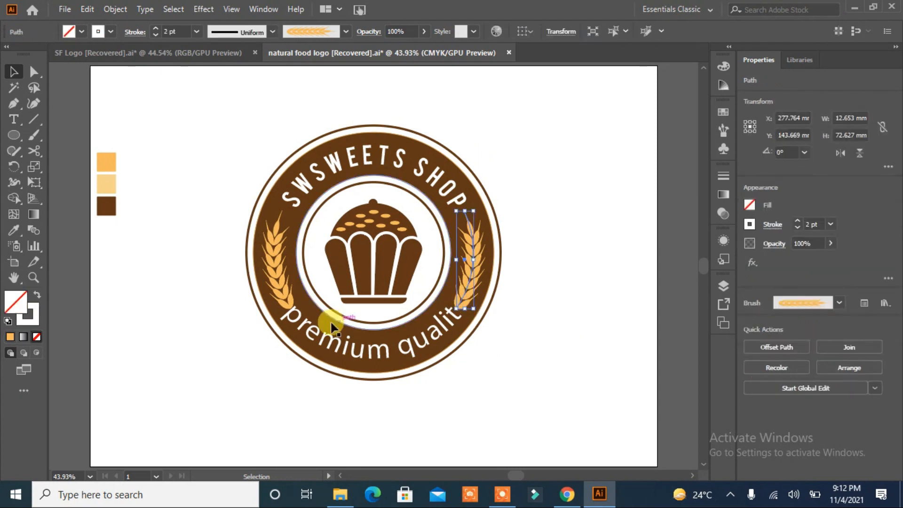
shift+click(283, 297)
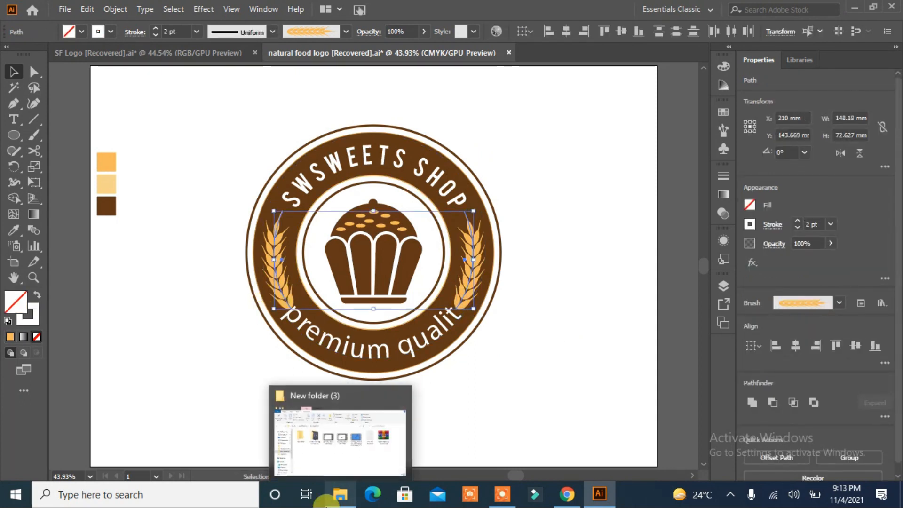
key(Up)
key(Up)
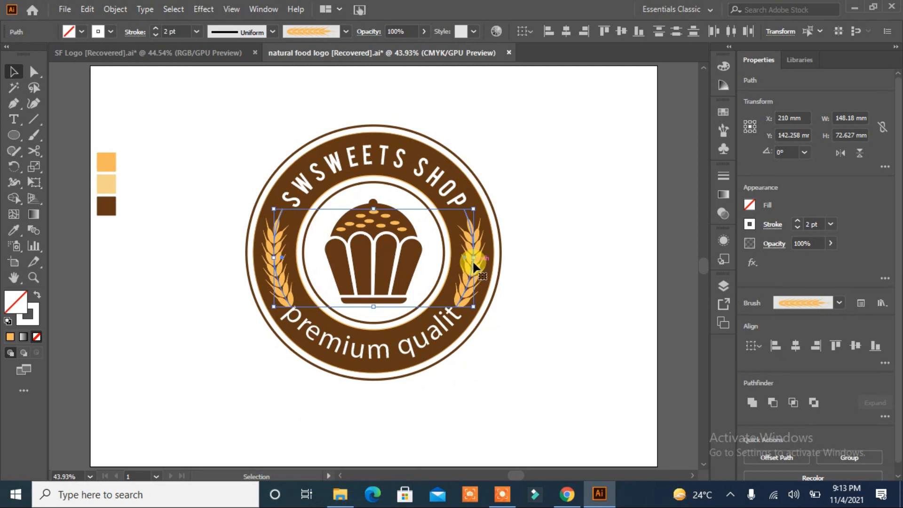
drag(471, 260, 474, 260)
drag(274, 257, 272, 258)
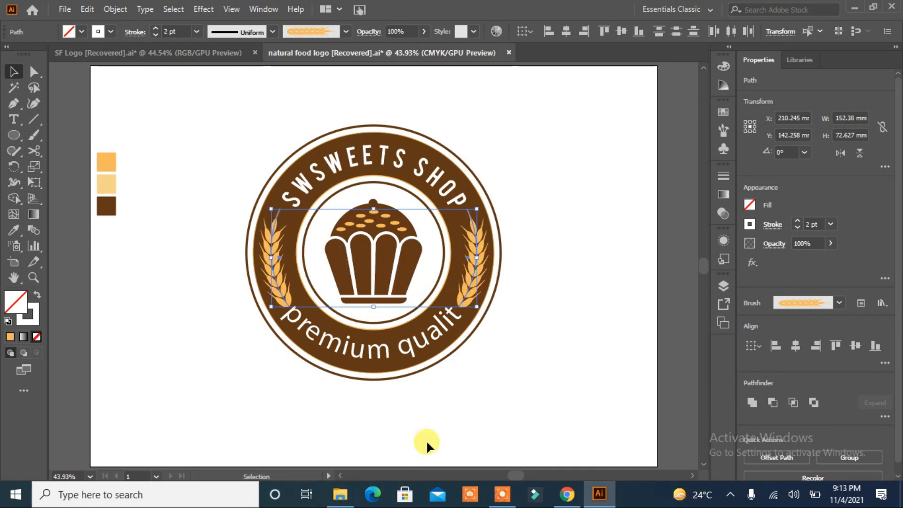
click(492, 441)
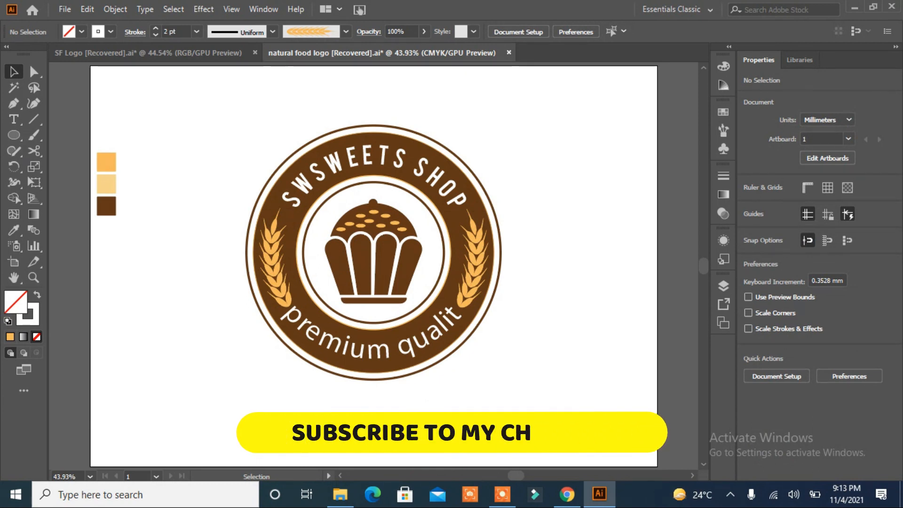
Nudge each wheat ear about 1 mm inward toward the cupcake
click(473, 264)
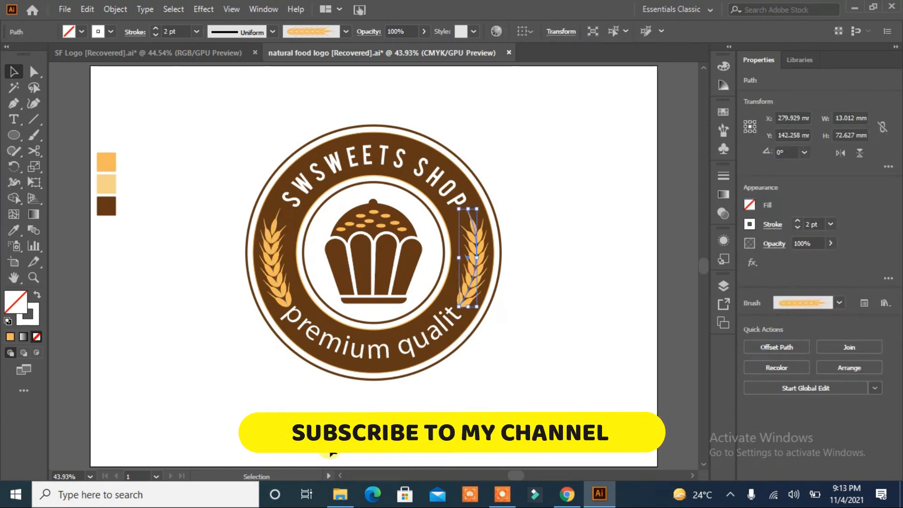
key(Left)
key(Left)
key(Left)
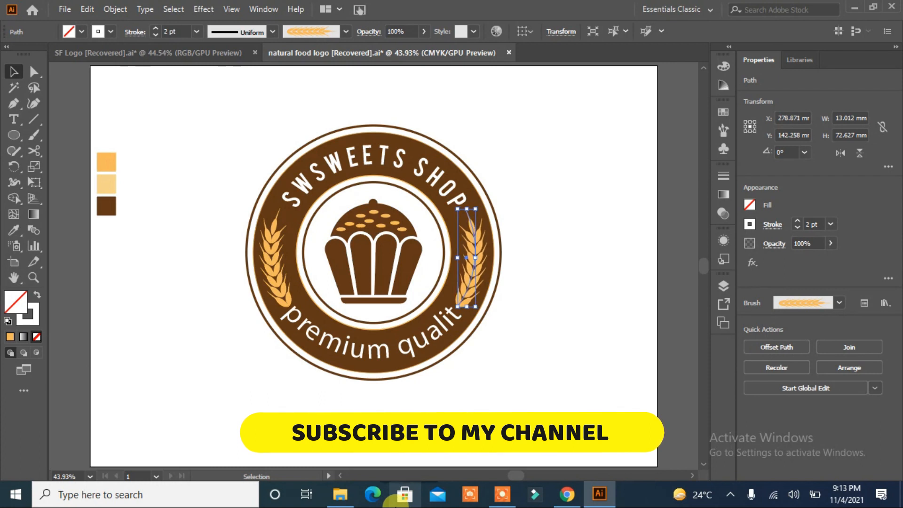
click(272, 291)
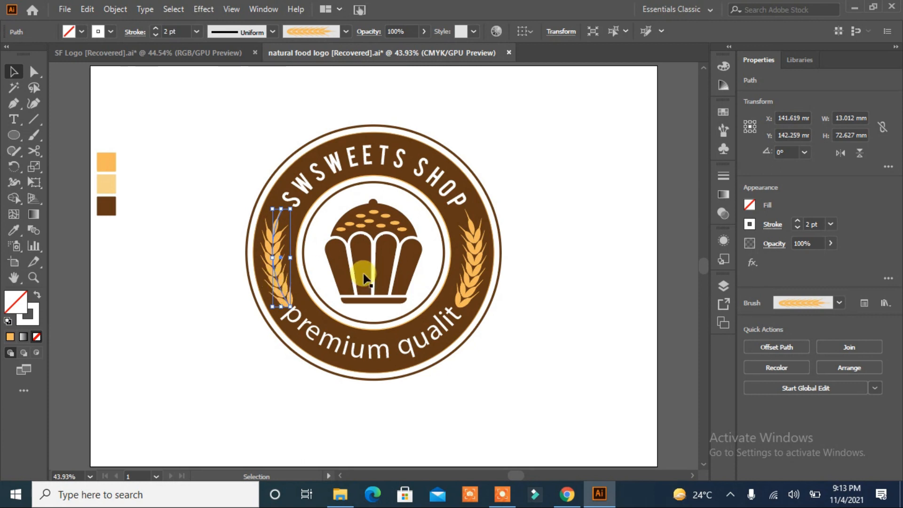
click(585, 208)
drag(530, 146, 238, 371)
click(296, 399)
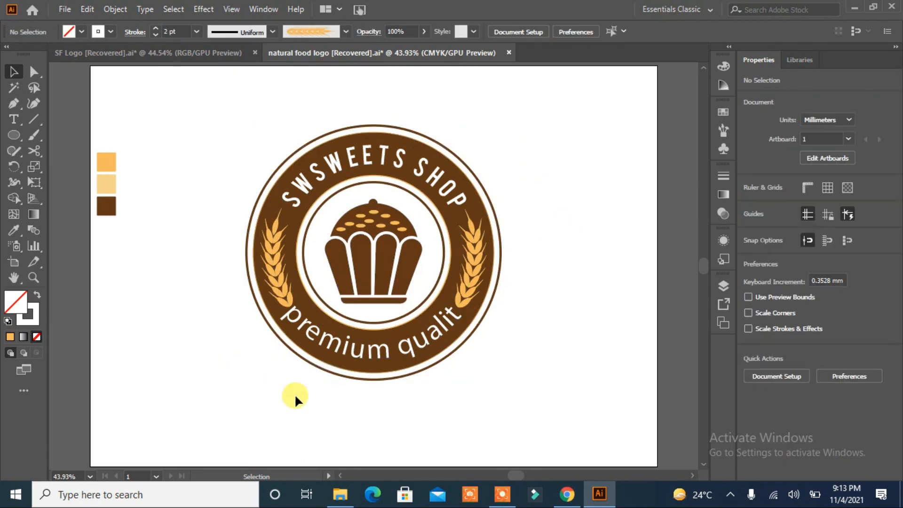
drag(524, 151, 240, 398)
click(518, 254)
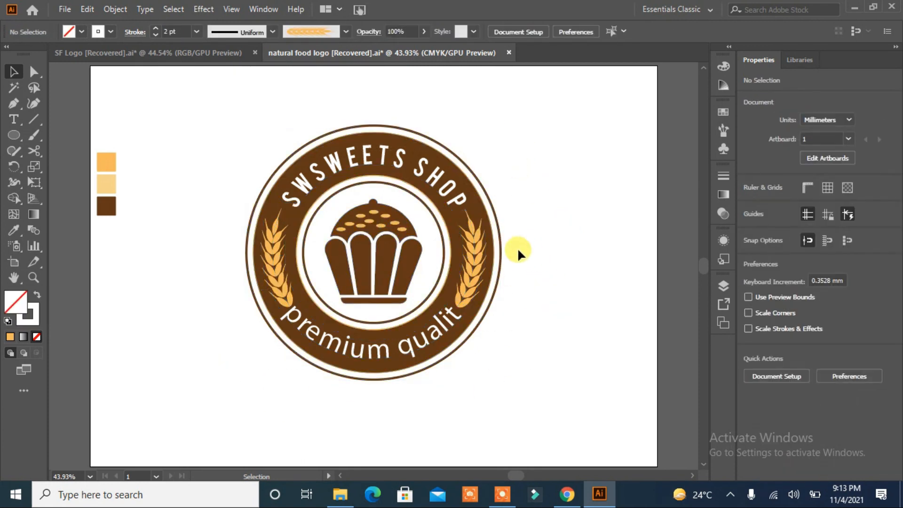
Set the stroke weight of the badge's outermost circle to 9 pt
click(500, 251)
click(155, 29)
click(155, 29)
click(156, 29)
click(156, 30)
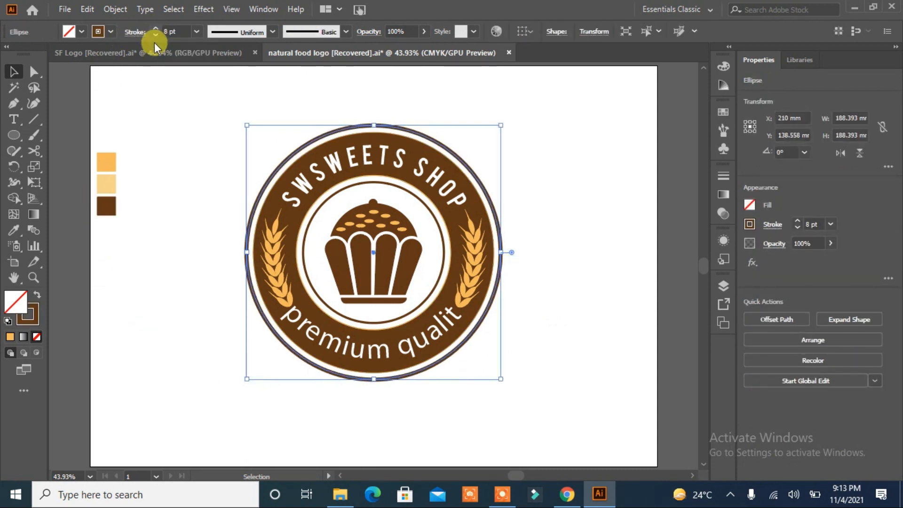
click(193, 188)
click(249, 206)
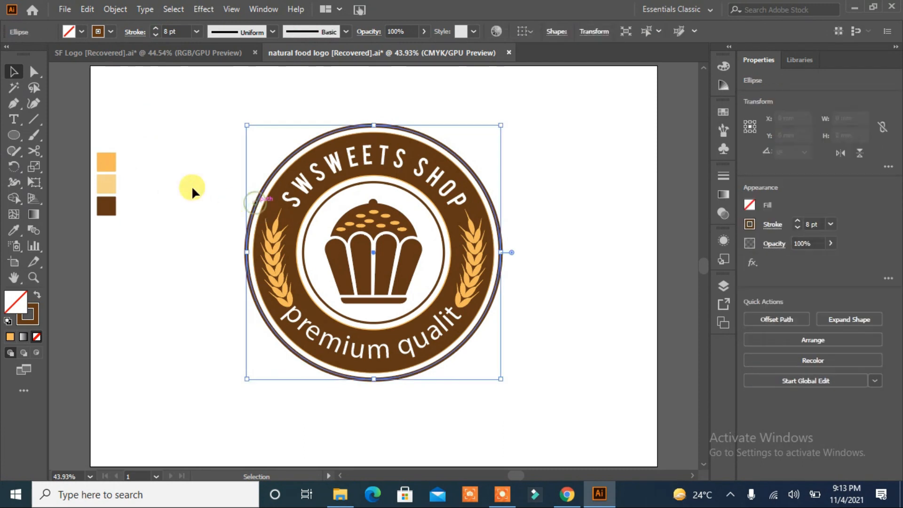
click(156, 29)
click(203, 188)
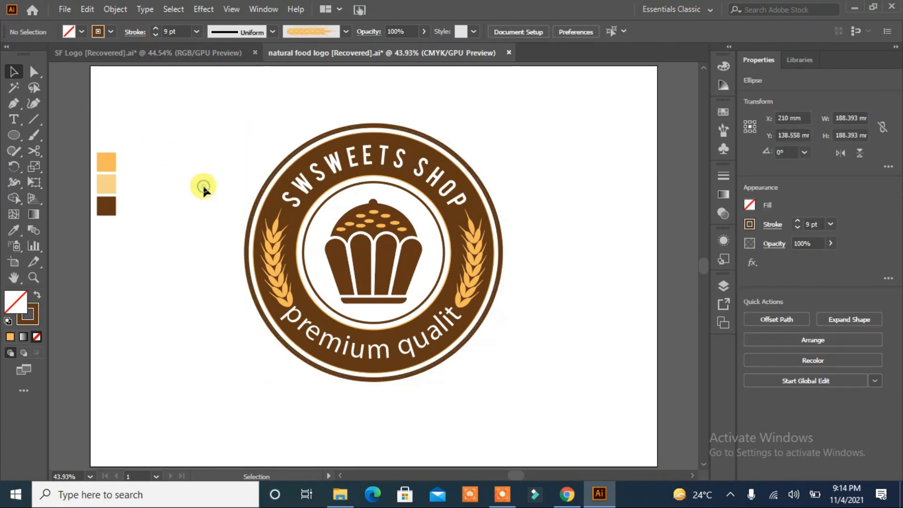
Set the stroke weight of the inner circle around the cupcake to 7 pt
click(347, 184)
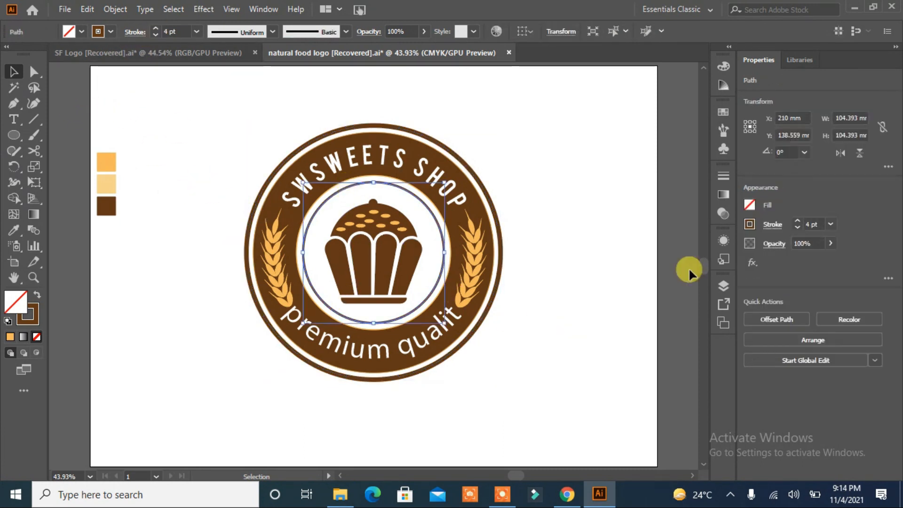
click(795, 221)
click(795, 221)
click(569, 232)
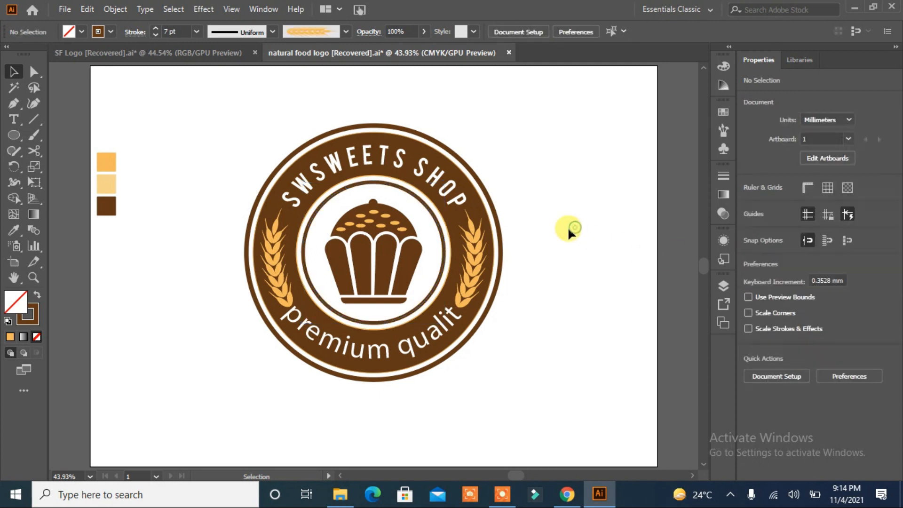
Group all elements of the finished badge together
drag(542, 140, 222, 357)
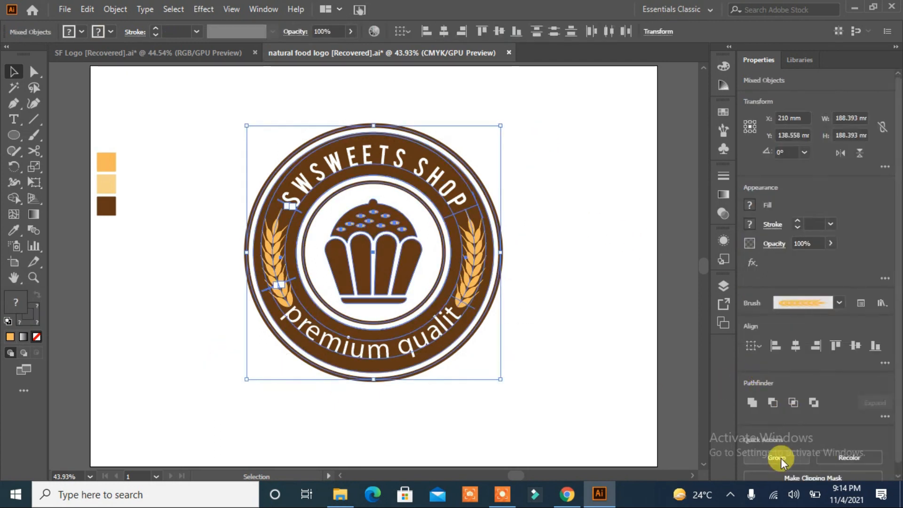
click(603, 391)
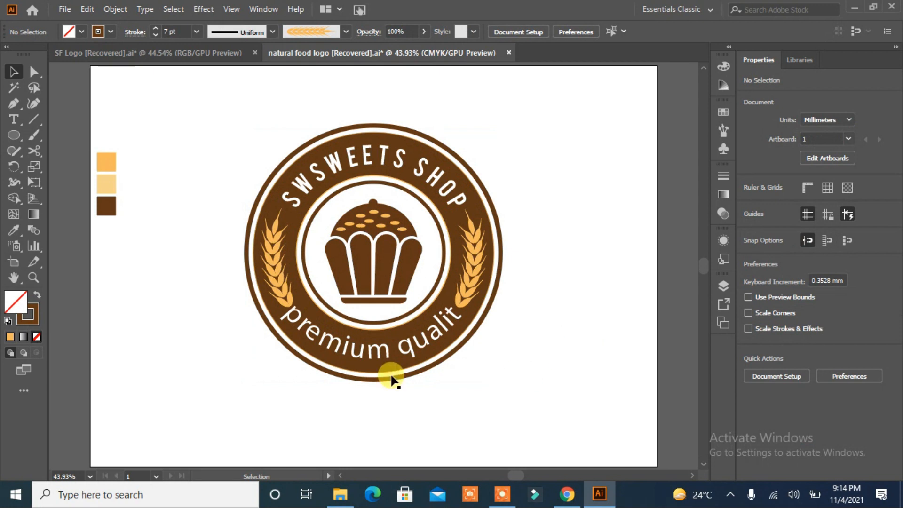
Draw a flat cream ellipse about 140 mm wide and 6 mm high, centred just below the badge
click(109, 189)
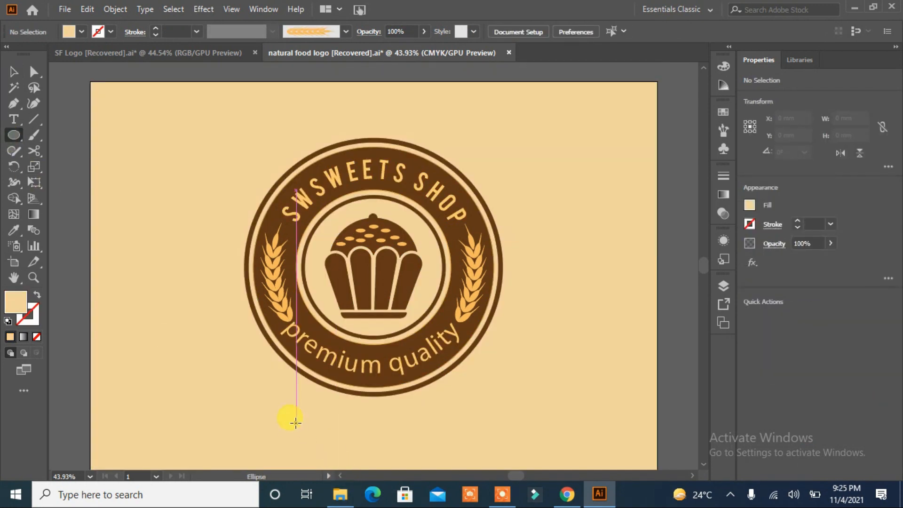
drag(296, 423, 486, 431)
drag(392, 430, 375, 425)
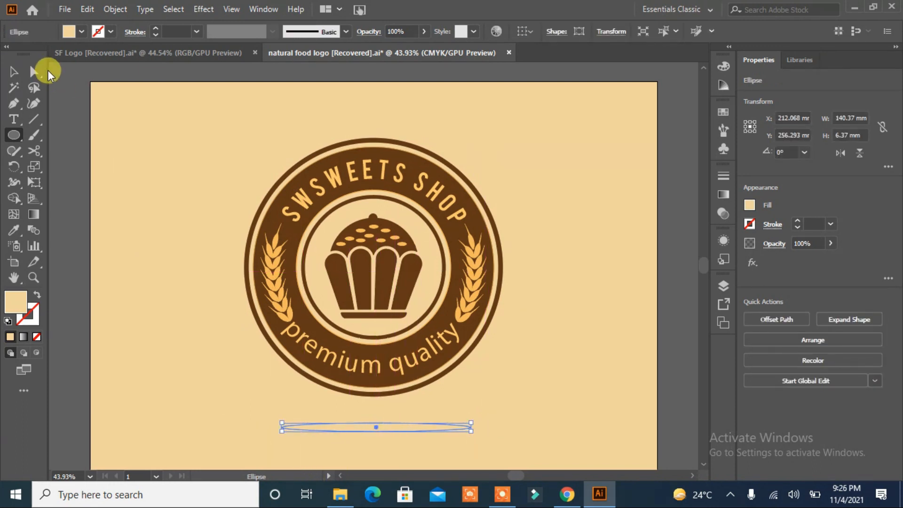
Change the fill of the flat ellipse below the badge to light grey
click(81, 32)
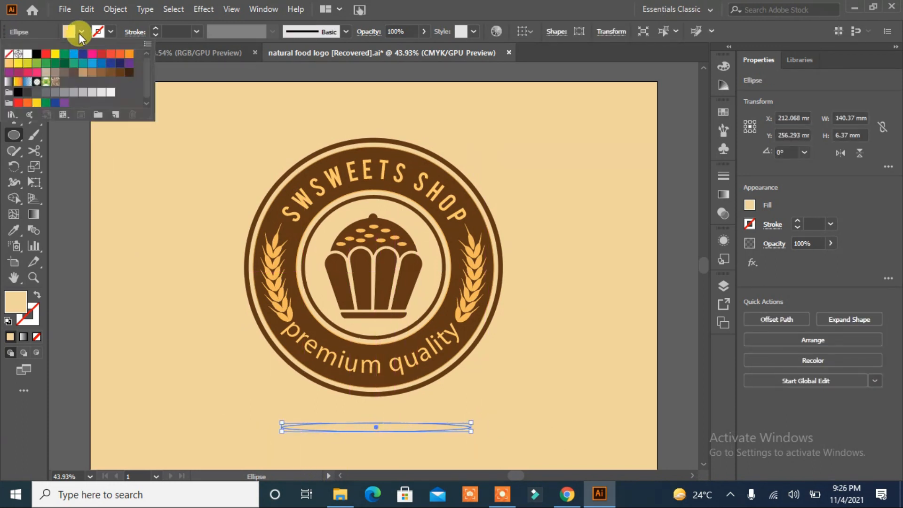
click(45, 94)
click(54, 93)
click(75, 93)
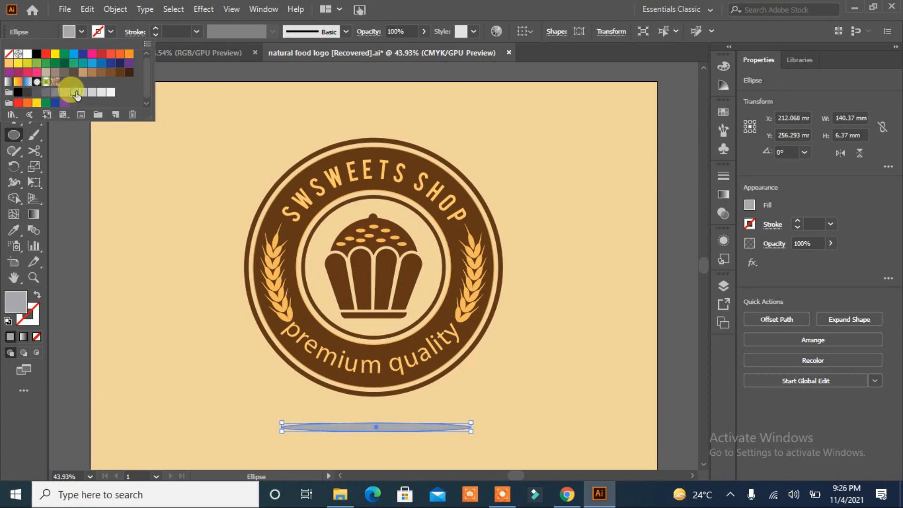
click(82, 93)
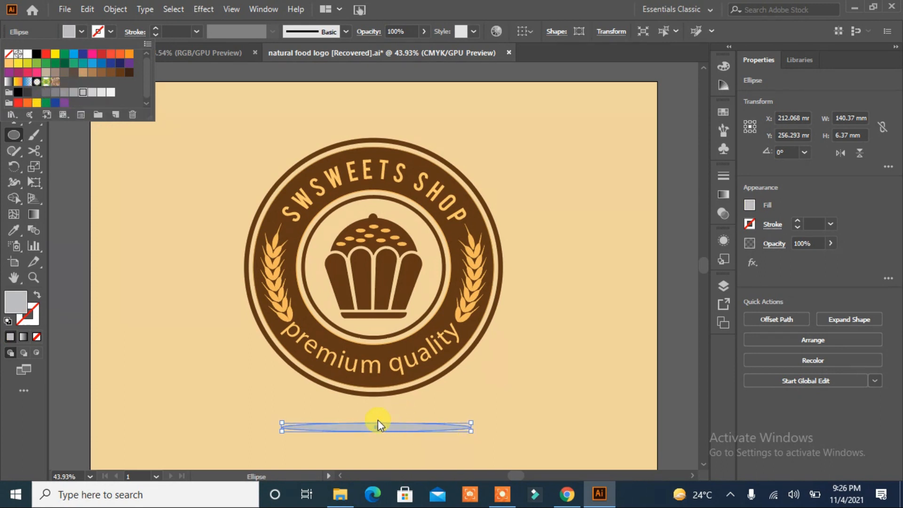
click(201, 186)
Reshape the grey ellipse by moving its upper and lower anchor points apart, making it about 16 mm high with pointed ends
click(15, 75)
click(32, 72)
click(11, 72)
mouse_move(377, 425)
mouse_down()
mouse_move(375, 416)
mouse_move(377, 437)
mouse_move(374, 430)
mouse_up()
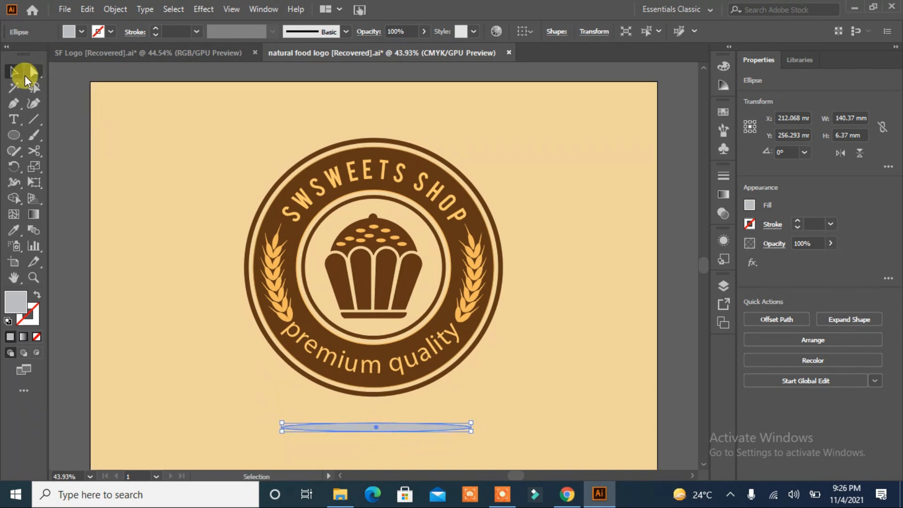
click(33, 72)
drag(375, 436, 376, 421)
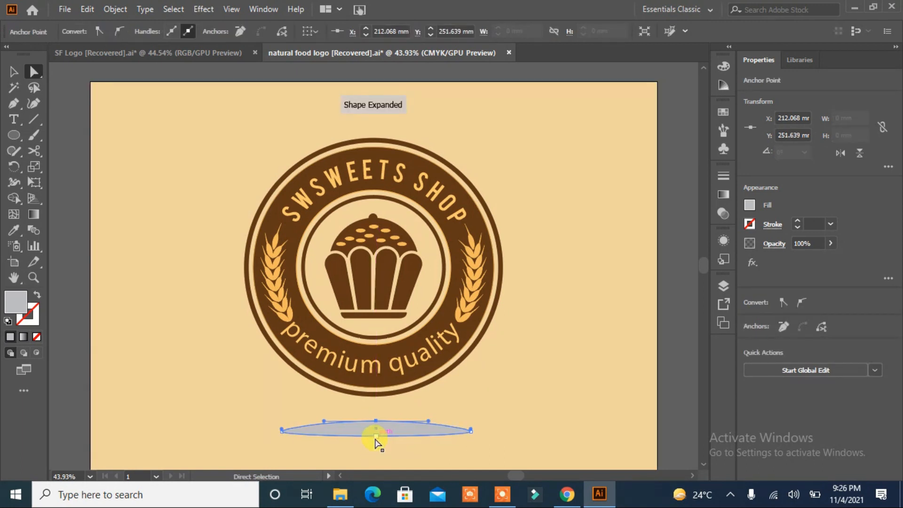
click(250, 414)
Apply a Gaussian Blur to the grey shape, adjusting the radius with the preview on, to make a soft shadow
click(377, 430)
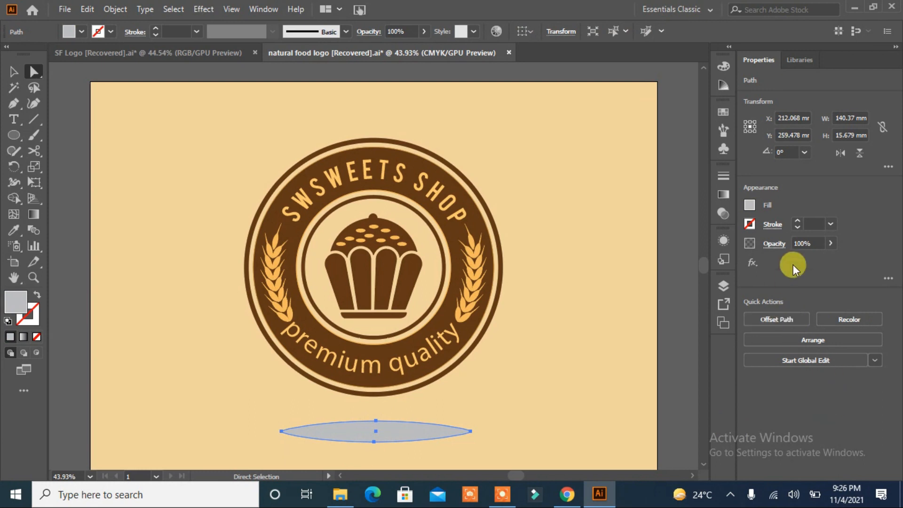
click(203, 10)
mouse_move(306, 230)
click(383, 231)
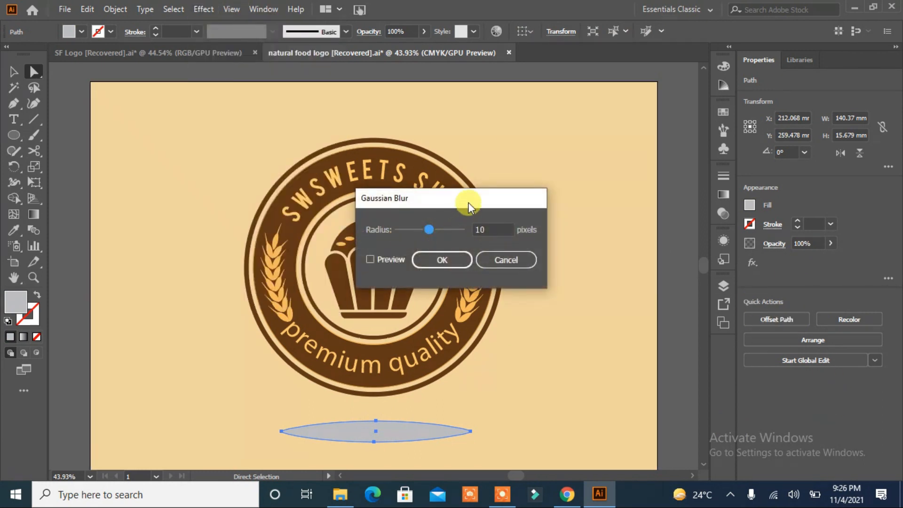
click(370, 259)
drag(466, 196, 611, 136)
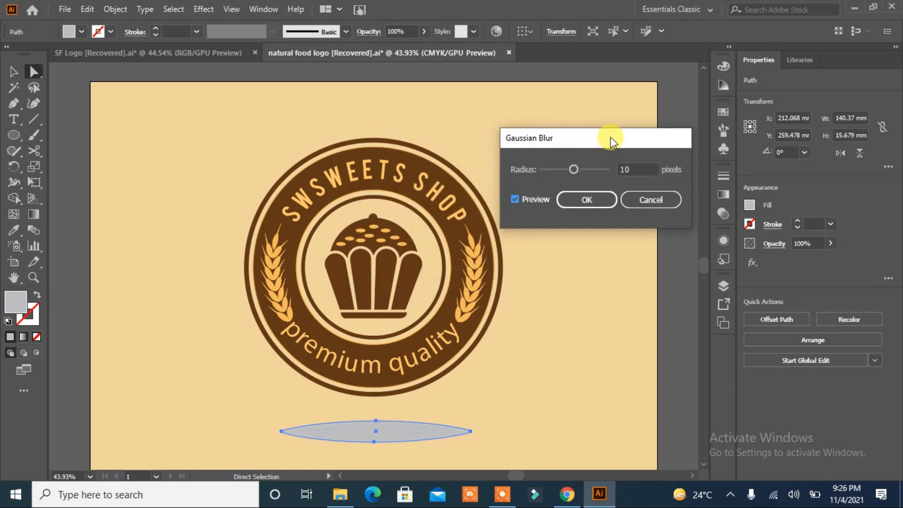
drag(577, 167, 583, 171)
click(588, 199)
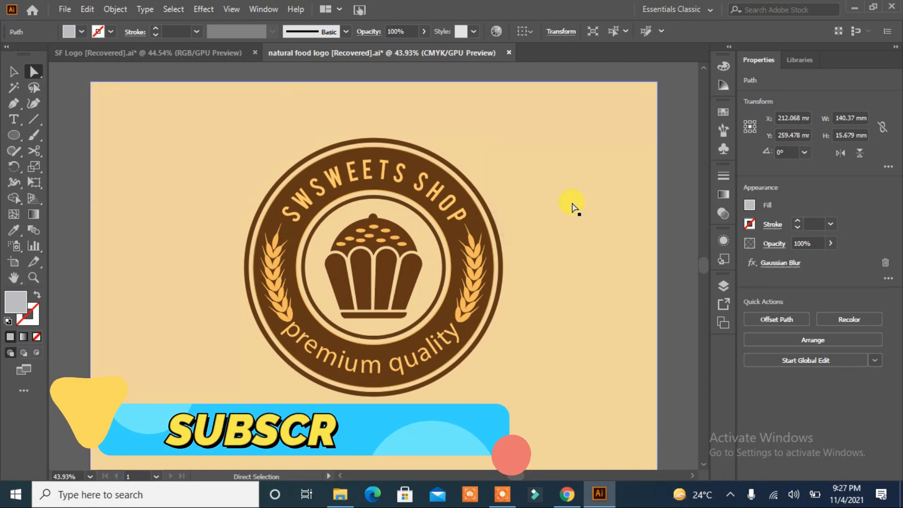
Nudge the blurred shadow slightly up toward the badge and deselect everything
click(575, 205)
drag(371, 308, 370, 308)
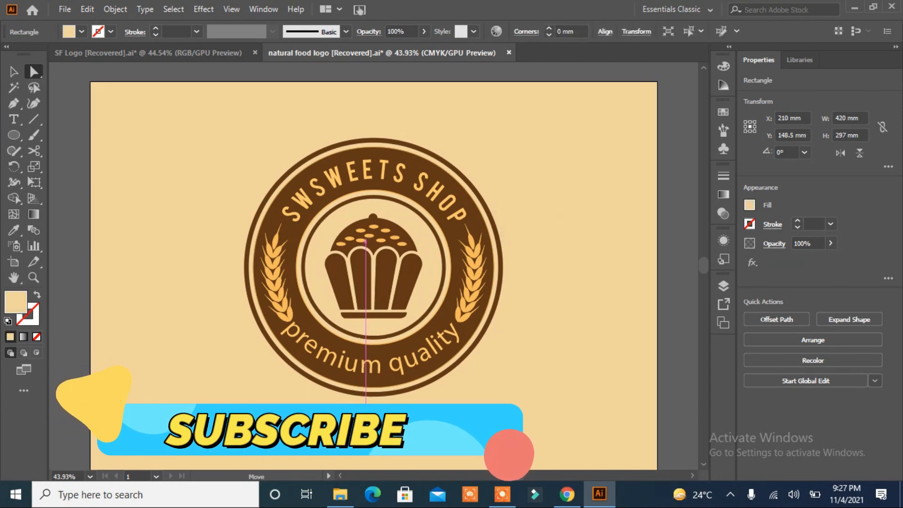
click(527, 391)
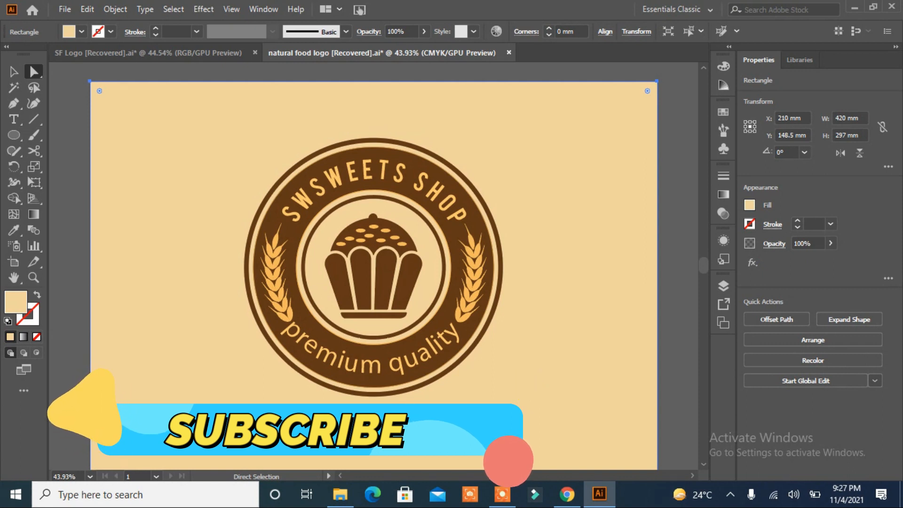
click(423, 425)
click(600, 306)
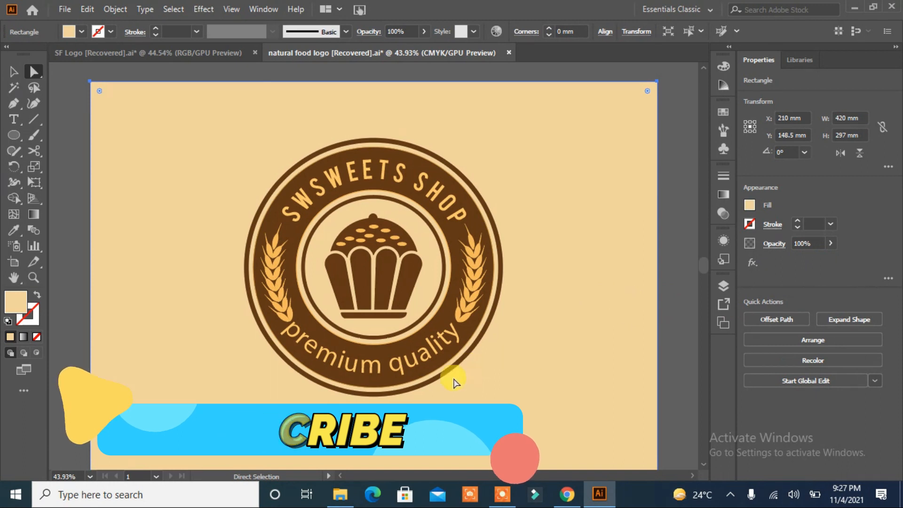
mouse_move(541, 153)
mouse_down()
mouse_move(348, 389)
mouse_move(548, 162)
mouse_move(540, 148)
mouse_move(548, 145)
mouse_up()
click(687, 237)
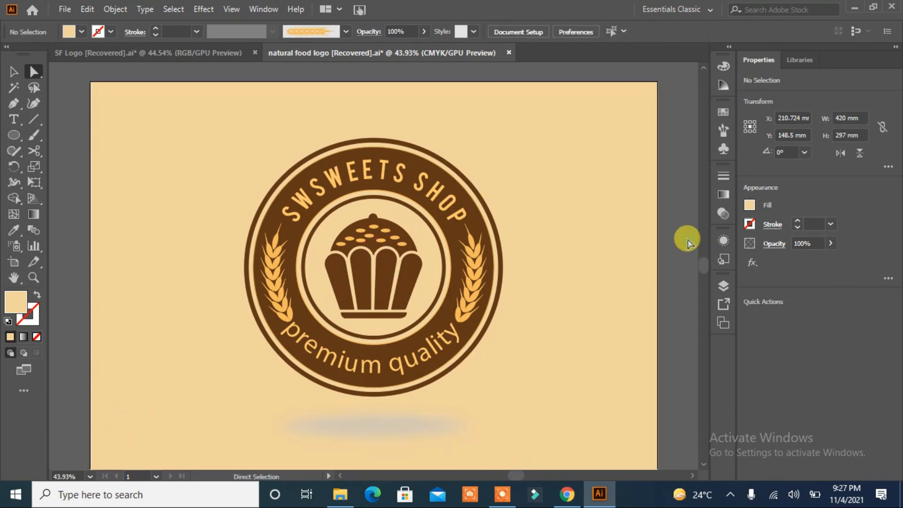